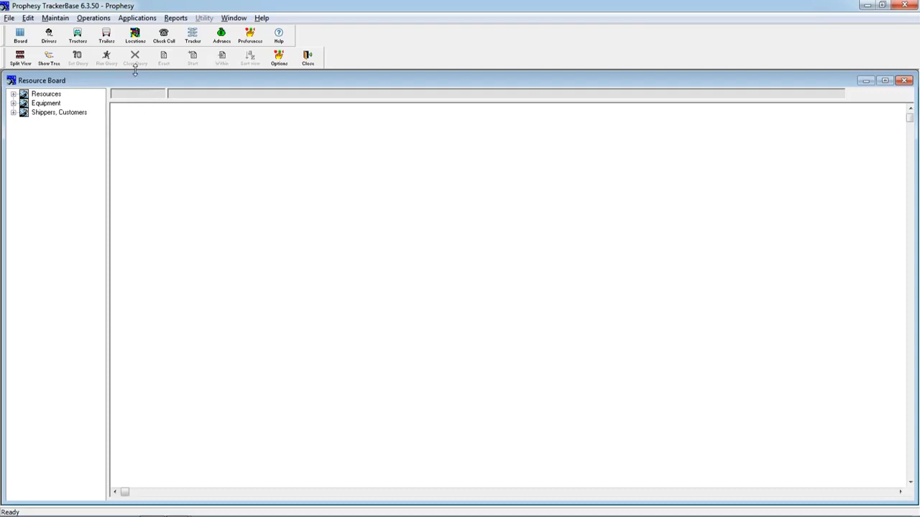
left_click(135, 19)
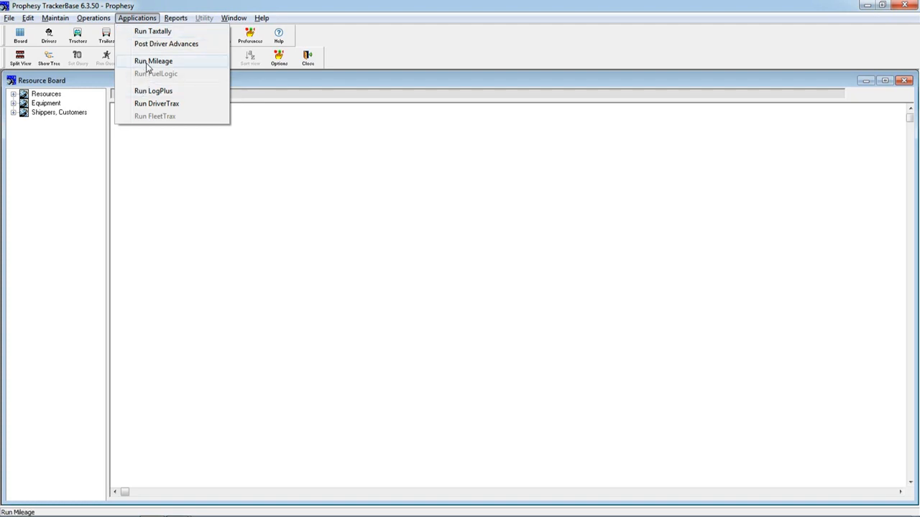
left_click(268, 84)
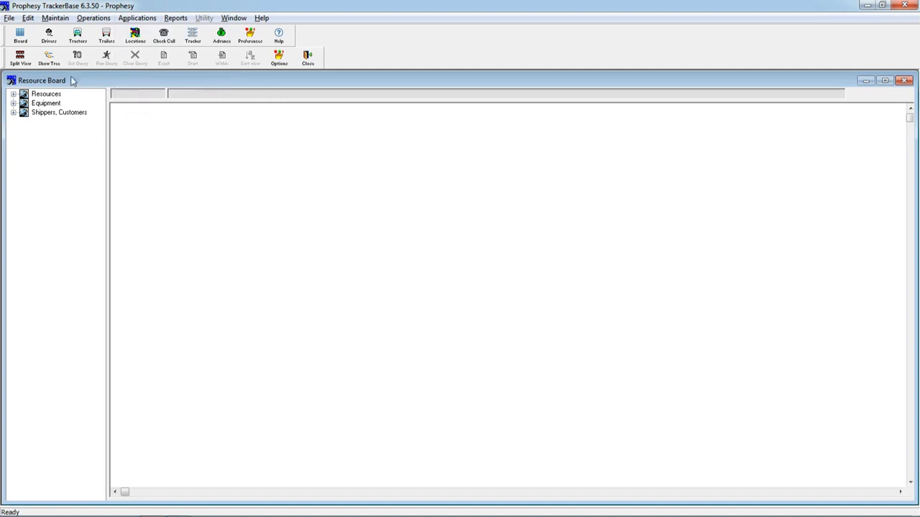
- Review the driver record's expirations and log settings, leaving the record without changes
left_click(49, 34)
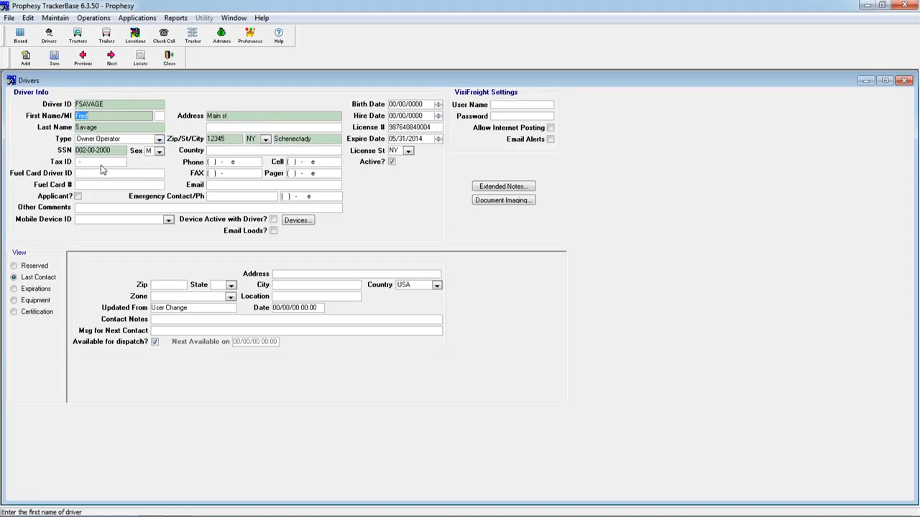
left_click(41, 290)
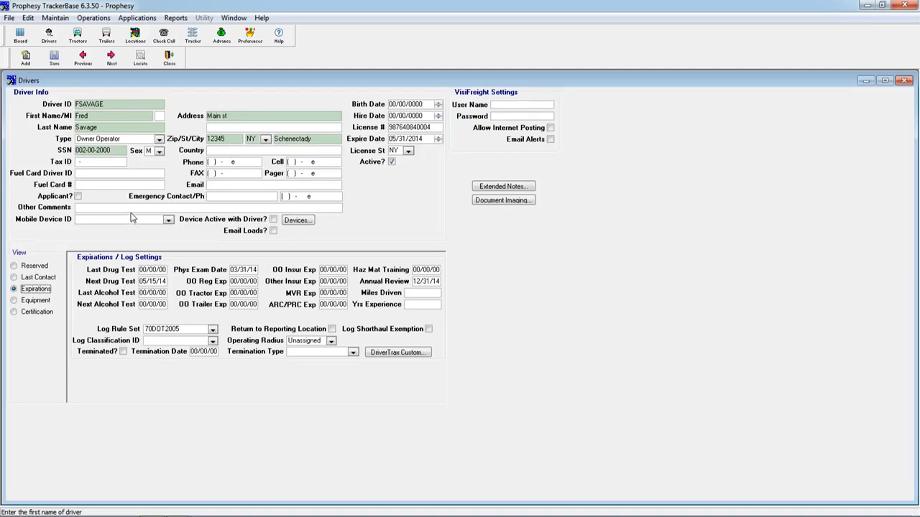
left_click(170, 59)
- Review tractor 101's record and its fuel tax settings, leaving both without changes
left_click(77, 36)
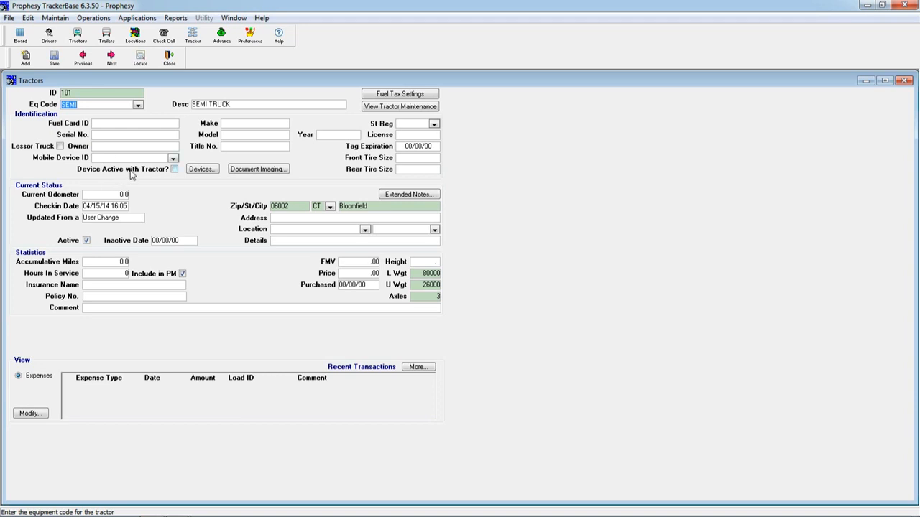
left_click(395, 97)
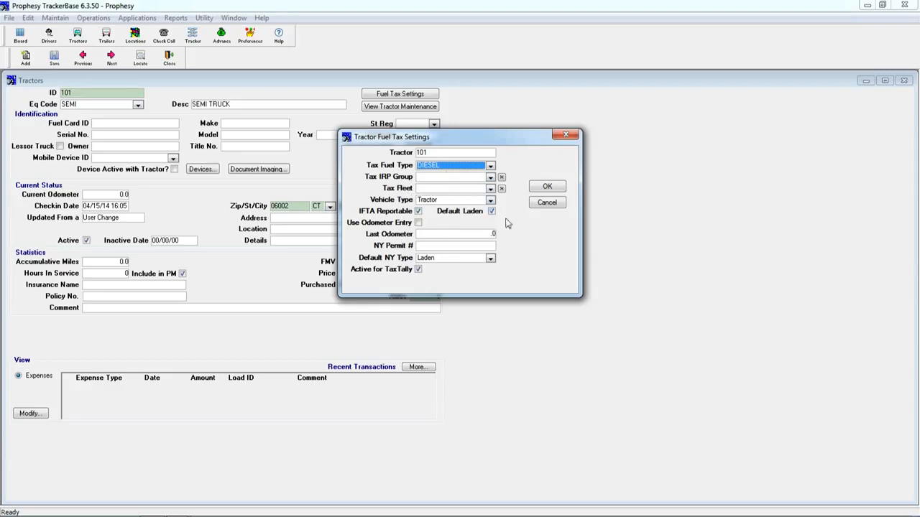
left_click(545, 202)
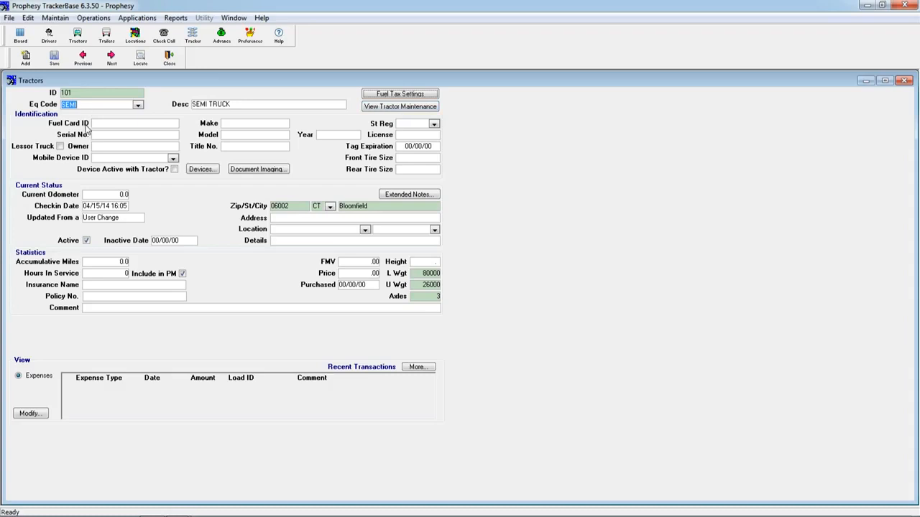
left_click(168, 59)
- Look over the trailer record and the customer, shipper and consignee location record, leaving each without changes
left_click(106, 35)
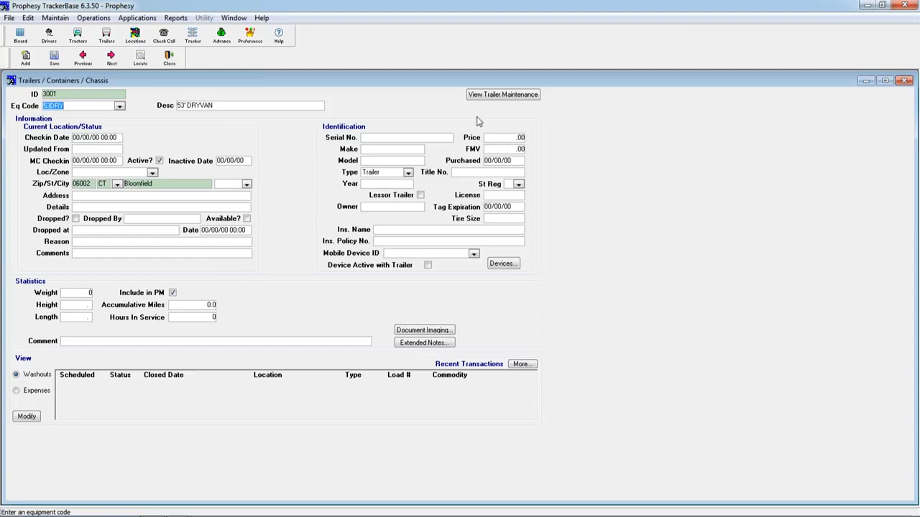
left_click(171, 59)
left_click(135, 37)
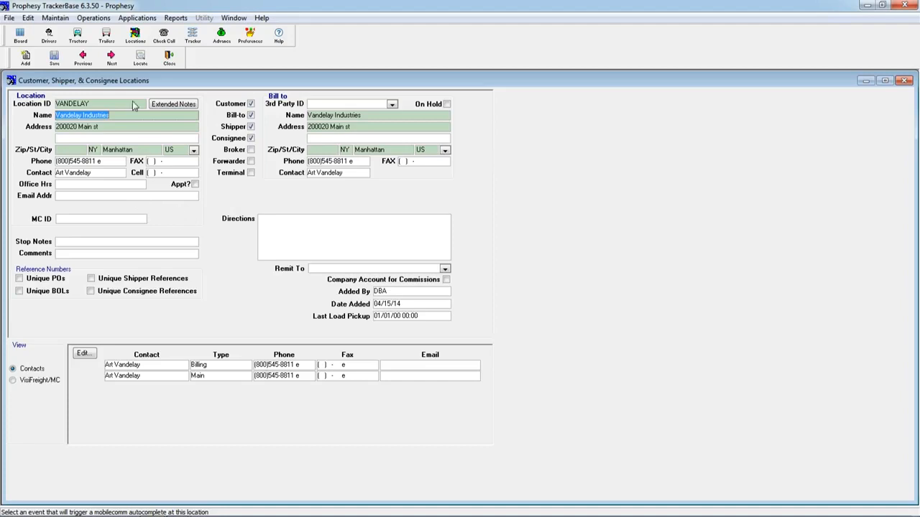
left_click(172, 62)
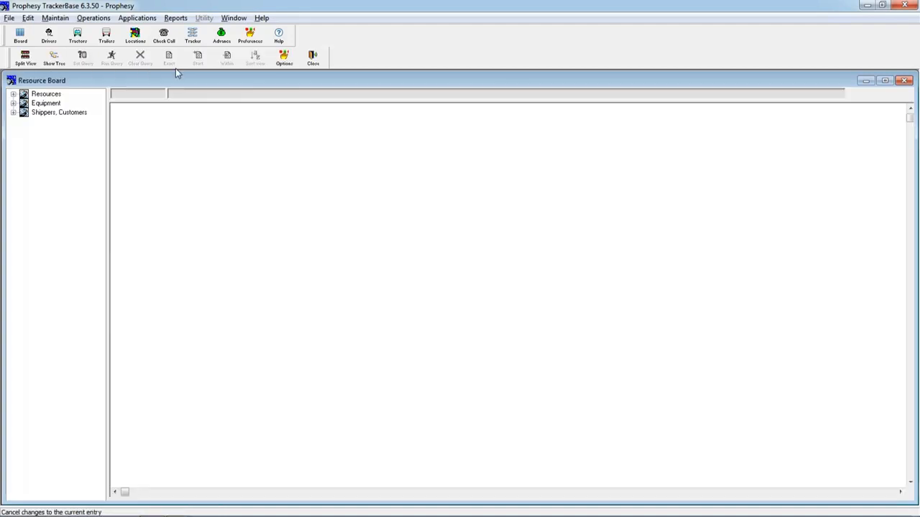
- View the owner operators and motor carriers lists under Resources on the Resource Board
left_click(13, 96)
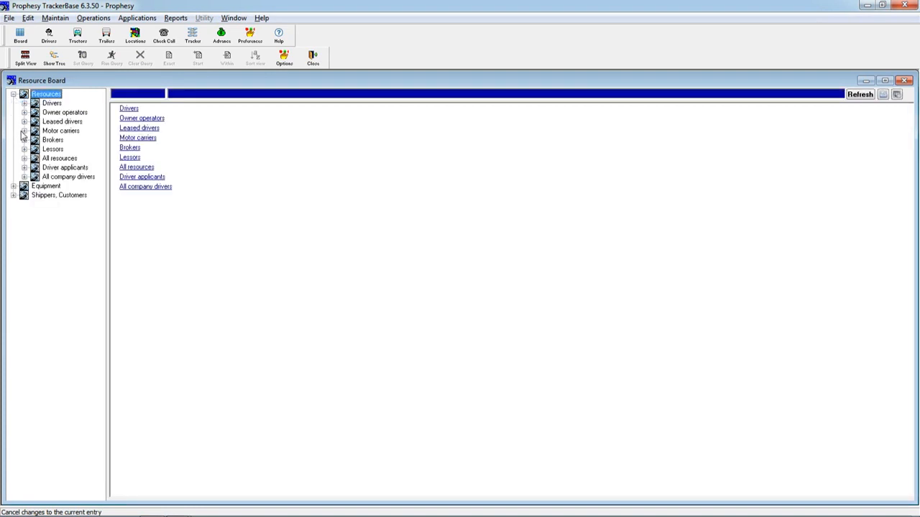
left_click(123, 118)
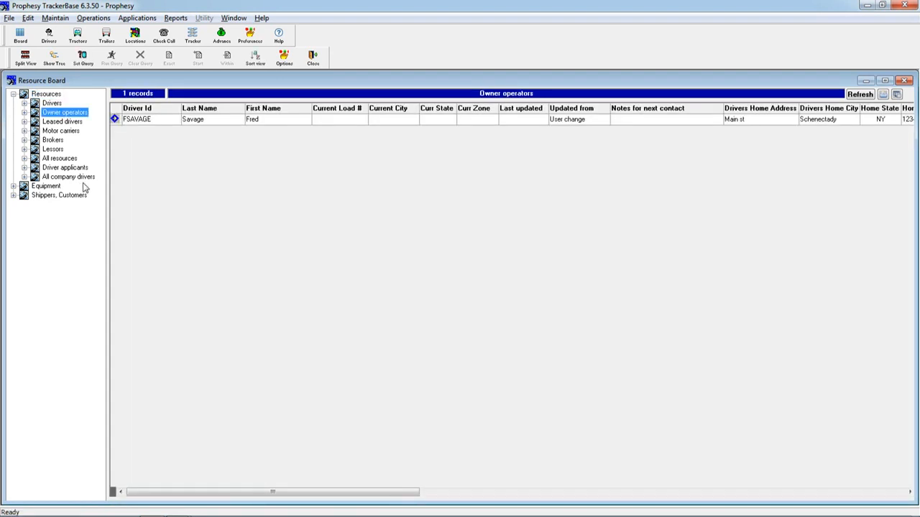
left_click(63, 132)
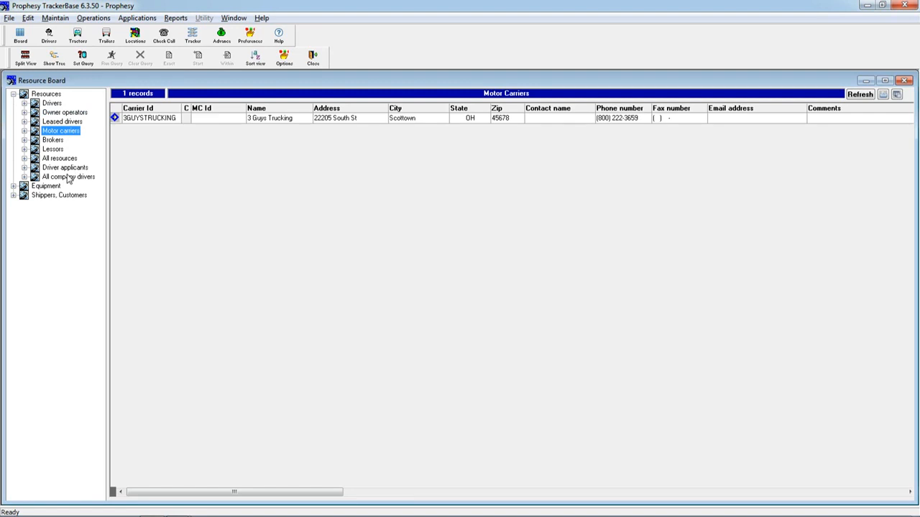
left_click(13, 95)
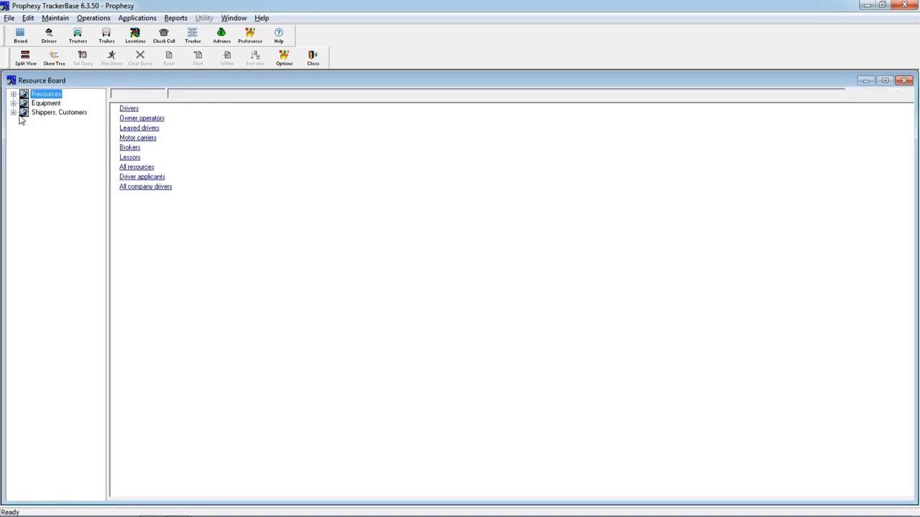
- View the tractors and trailers lists under Equipment on the Resource Board
left_click(13, 104)
left_click(53, 113)
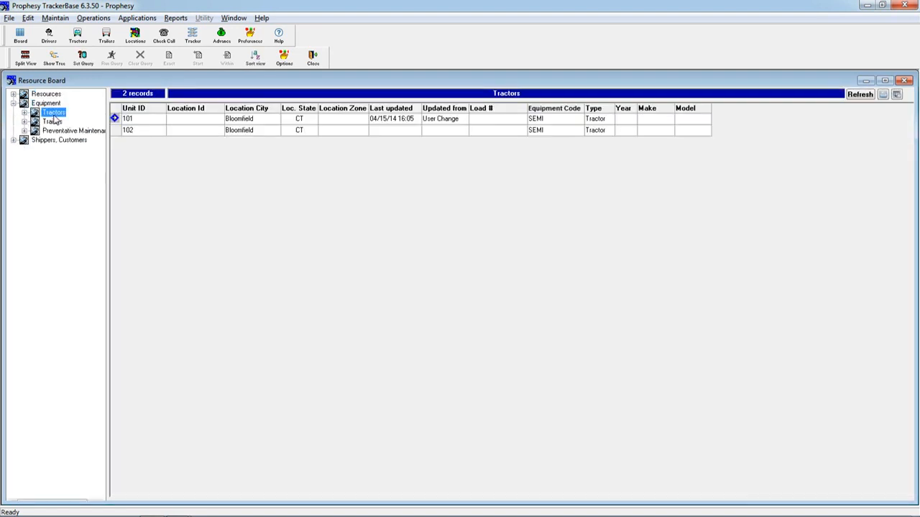
left_click(53, 122)
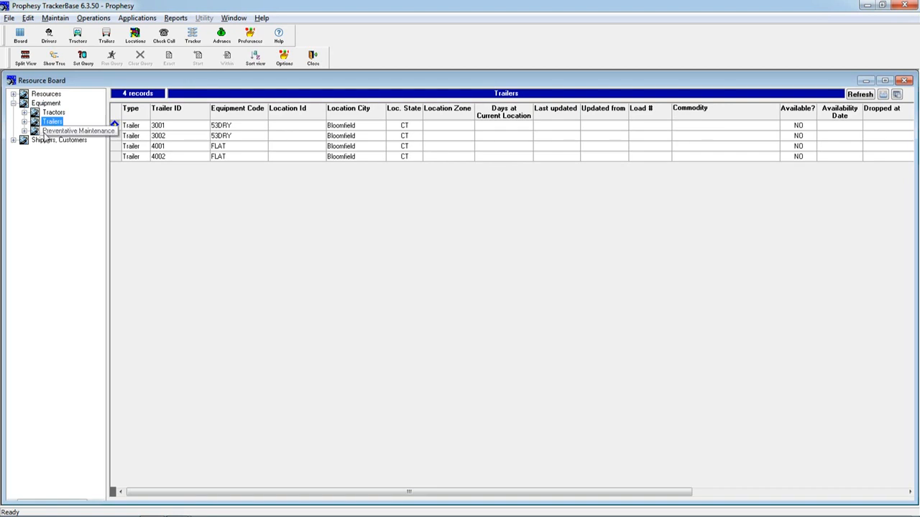
left_click(14, 103)
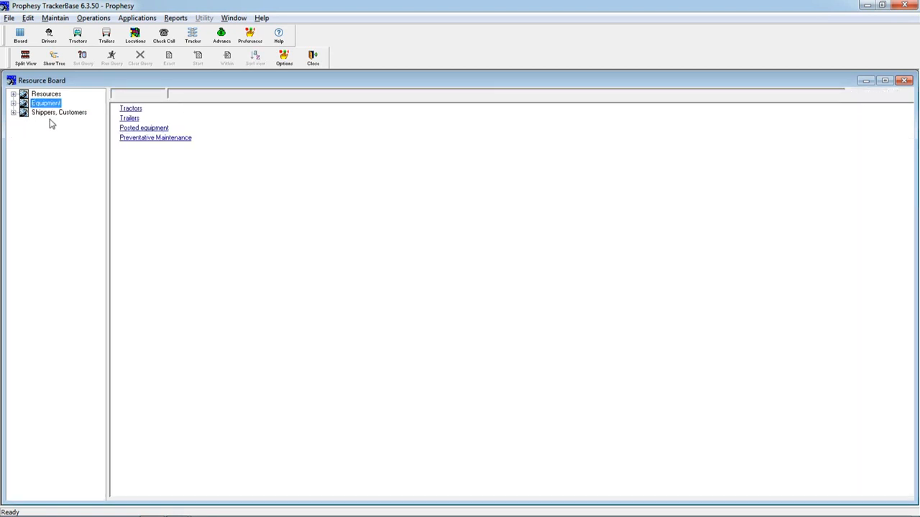
- View the shippers, customers, bill-tos and consignees lists, and leave the Resource Board
left_click(14, 113)
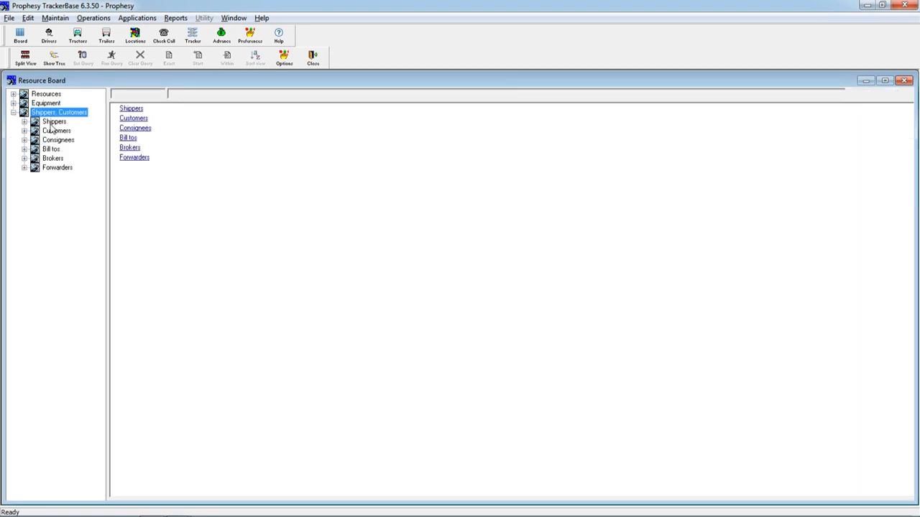
left_click(53, 122)
left_click(58, 132)
left_click(53, 150)
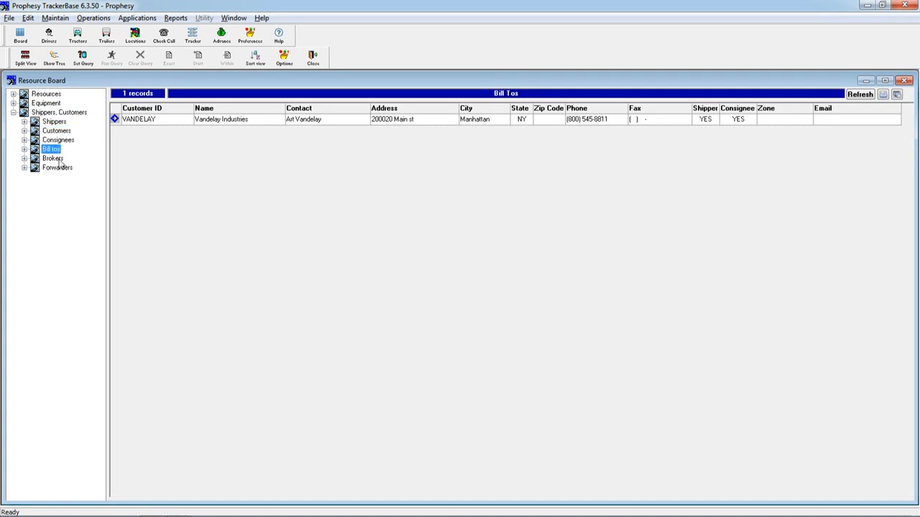
left_click(63, 141)
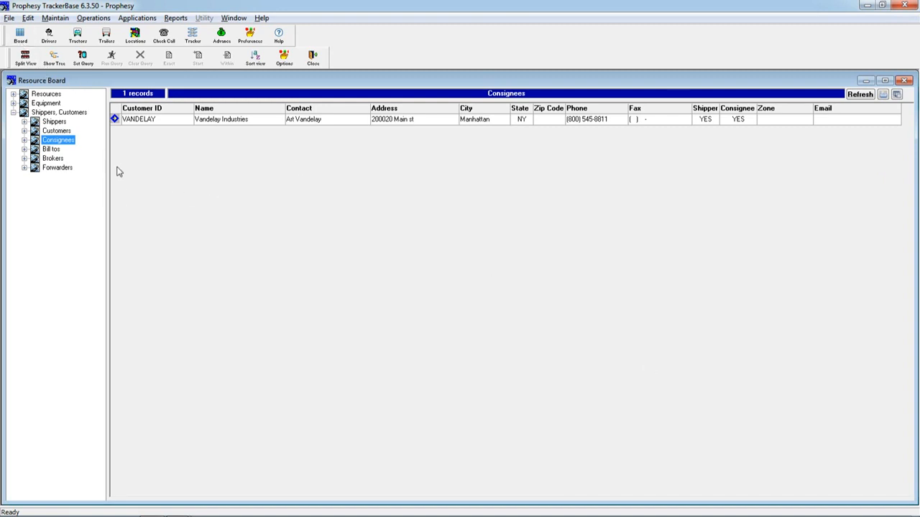
left_click(313, 63)
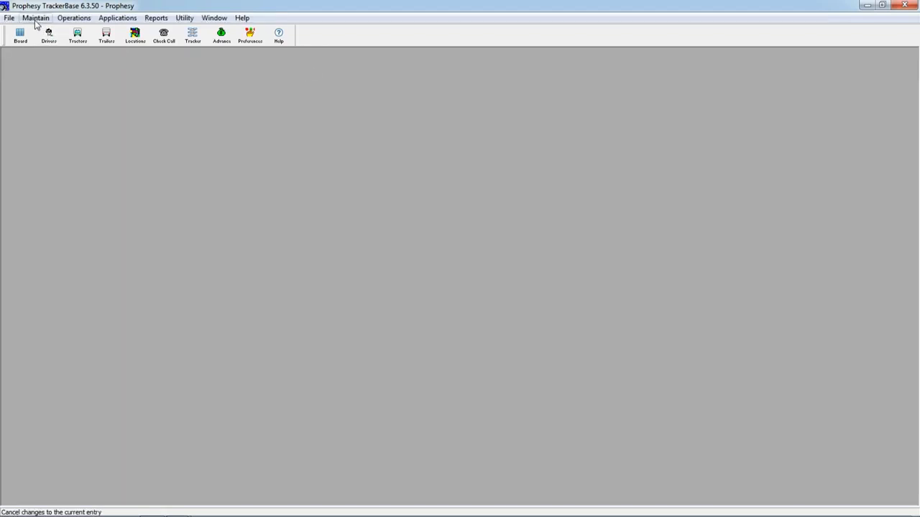
- Add a tractor maintenance code OC described as OIL CHANGE and include it in the PM schedule
left_click(36, 18)
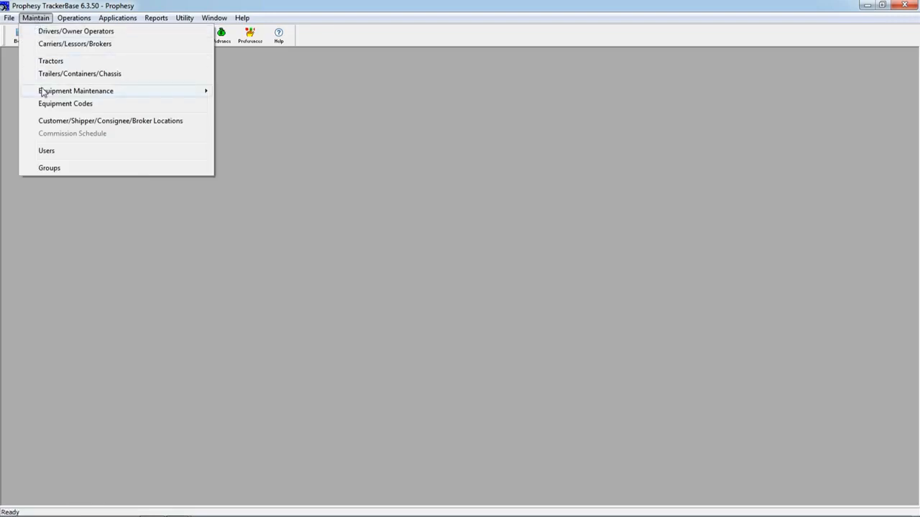
mouse_move(42, 92)
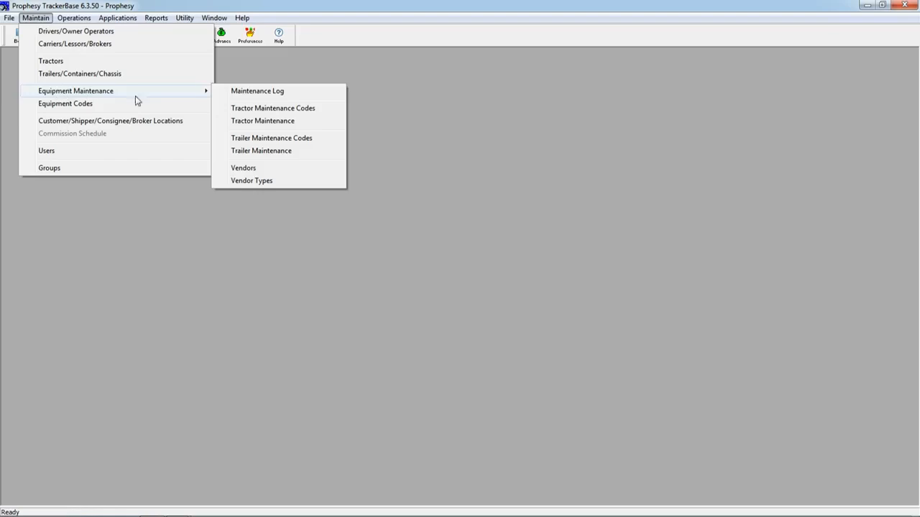
left_click(273, 113)
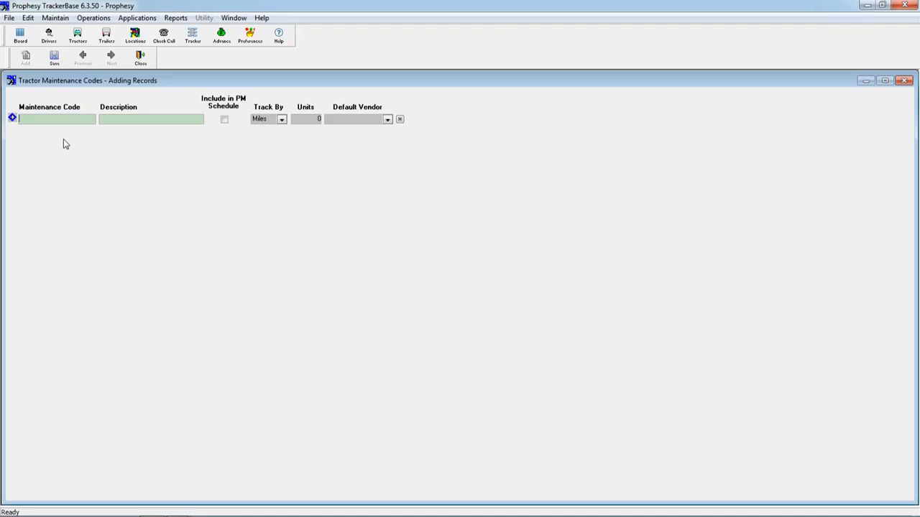
type("OC")
key("Tab")
type("Oi")
left_click(225, 119)
- Track the oil change code by miles with 1,200 units, and save the record
left_click(281, 120)
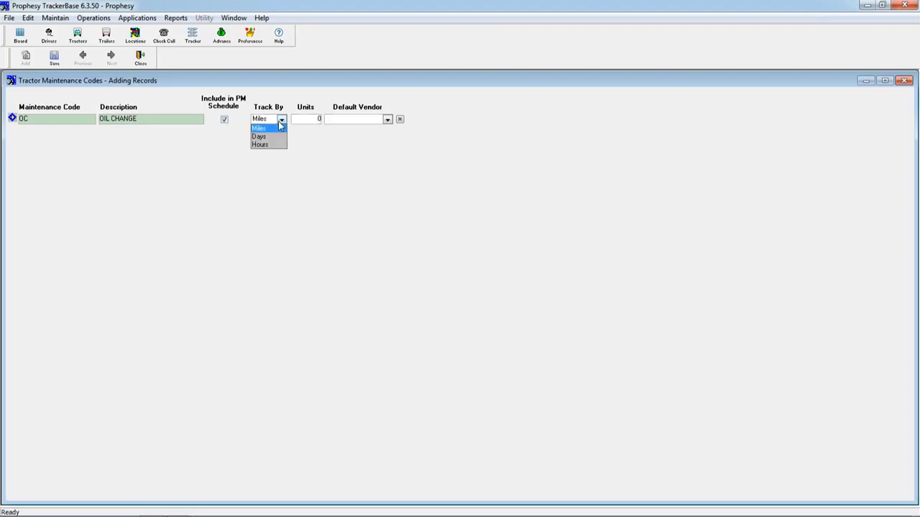
left_click(260, 136)
left_click(279, 122)
left_click(267, 129)
left_click(309, 121)
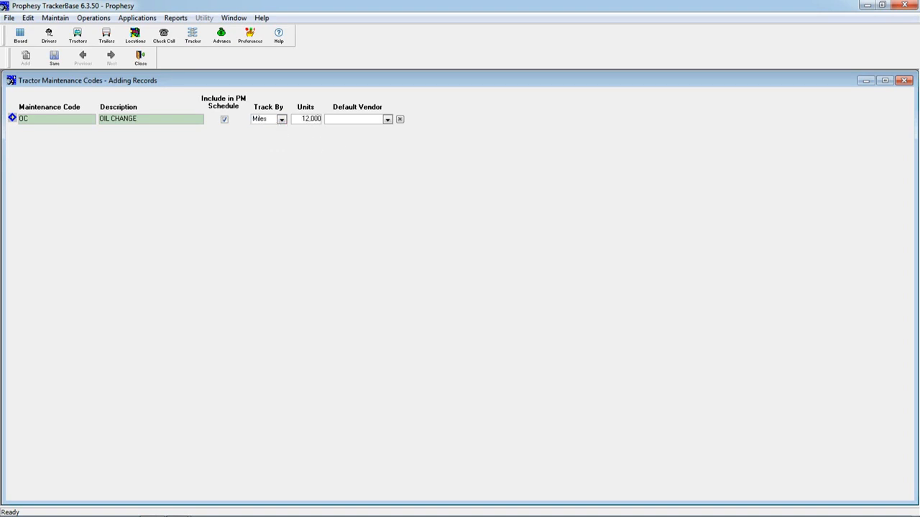
key("BackSpace")
key("Tab")
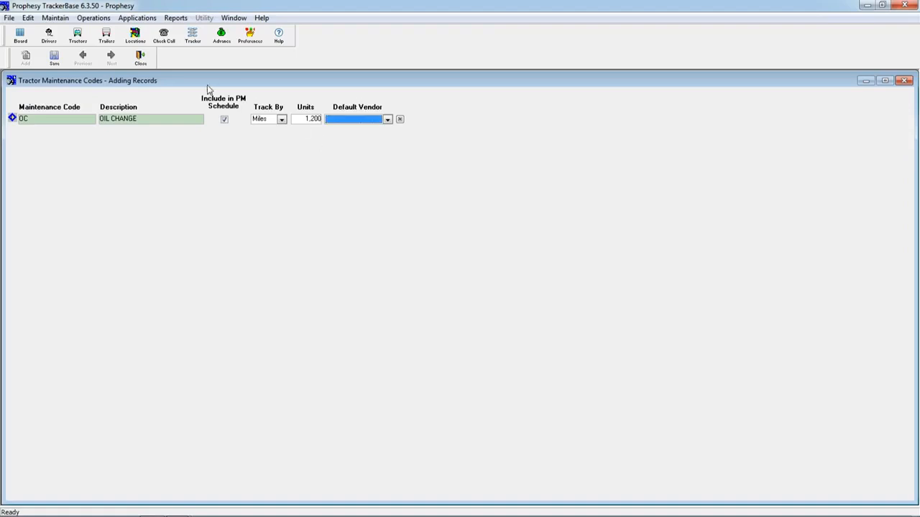
left_click(54, 59)
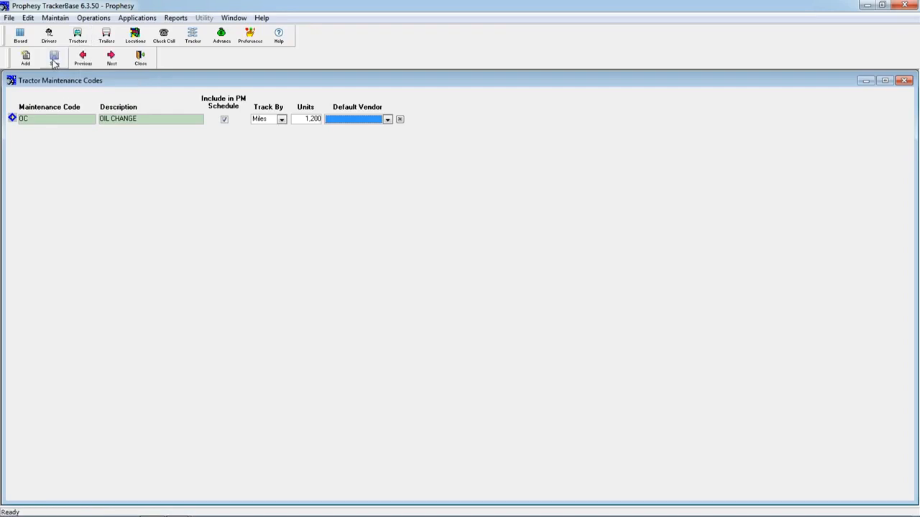
- Set tractor 101's current odometer to 1,000, and close the tractor record and the tractor maintenance codes
left_click(78, 34)
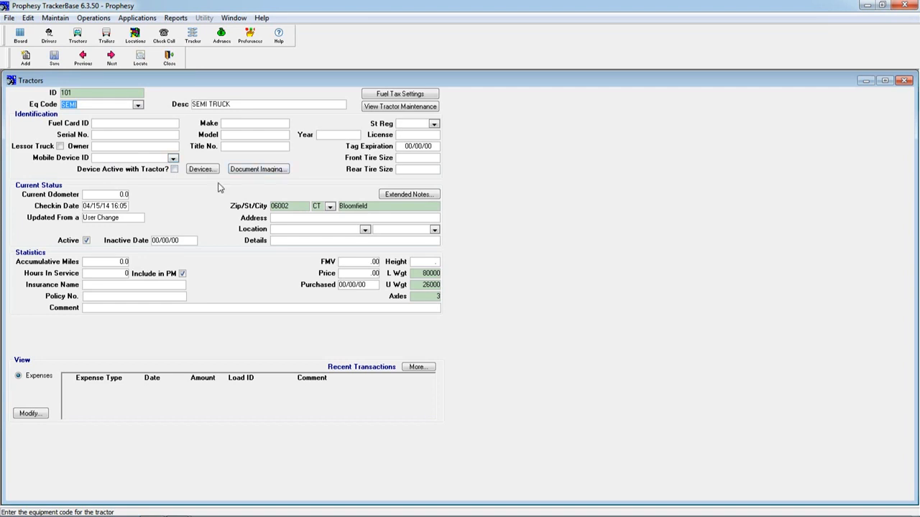
left_click(106, 199)
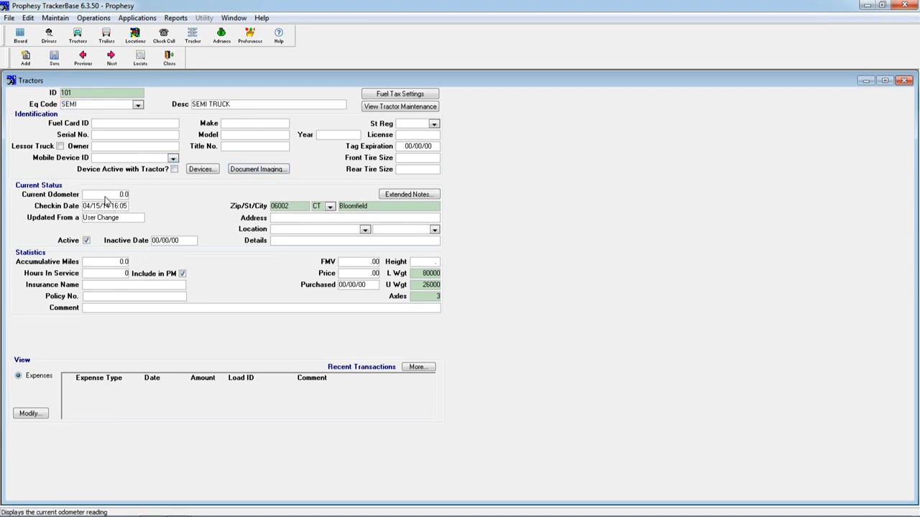
type("1")
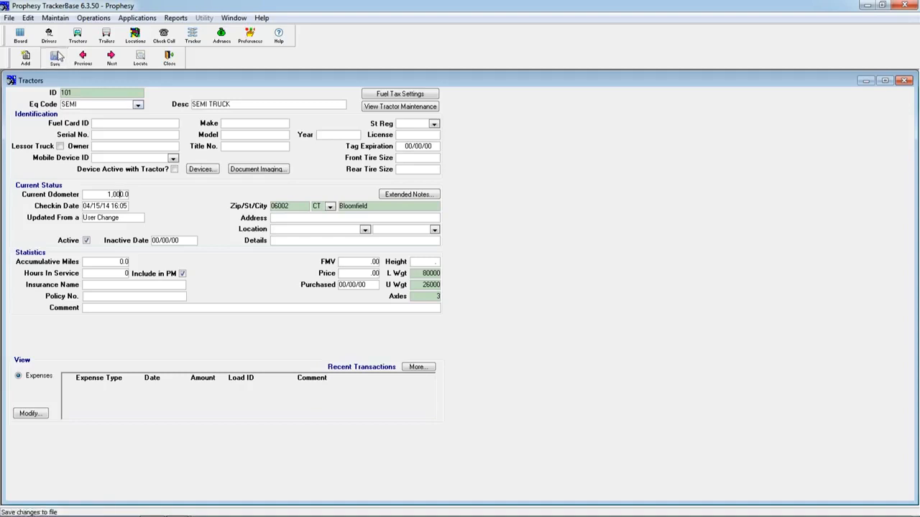
left_click(169, 62)
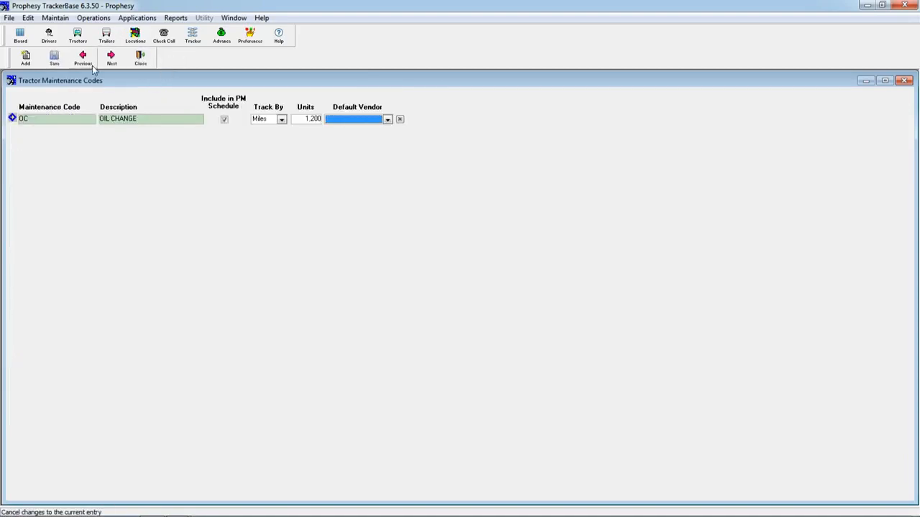
left_click(141, 59)
- Start a tractor maintenance record for tractor 101 with maintenance type OC
left_click(33, 20)
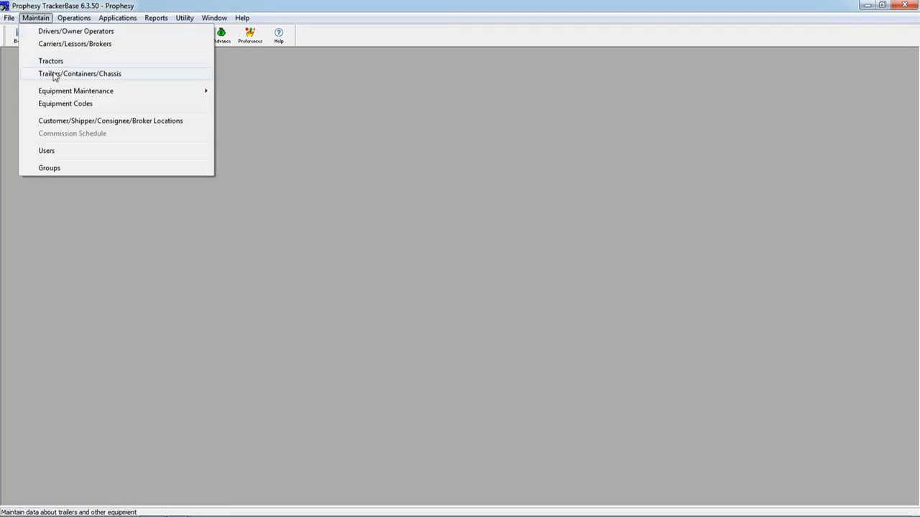
mouse_move(75, 93)
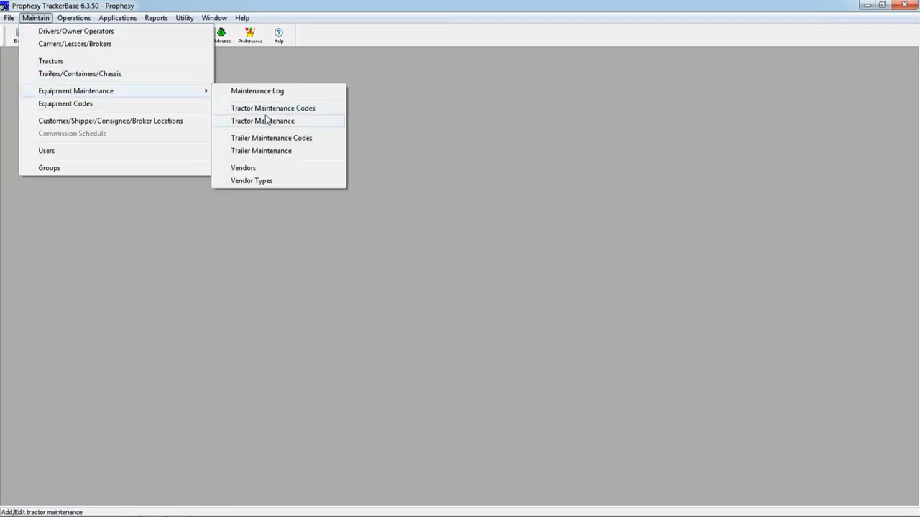
left_click(291, 122)
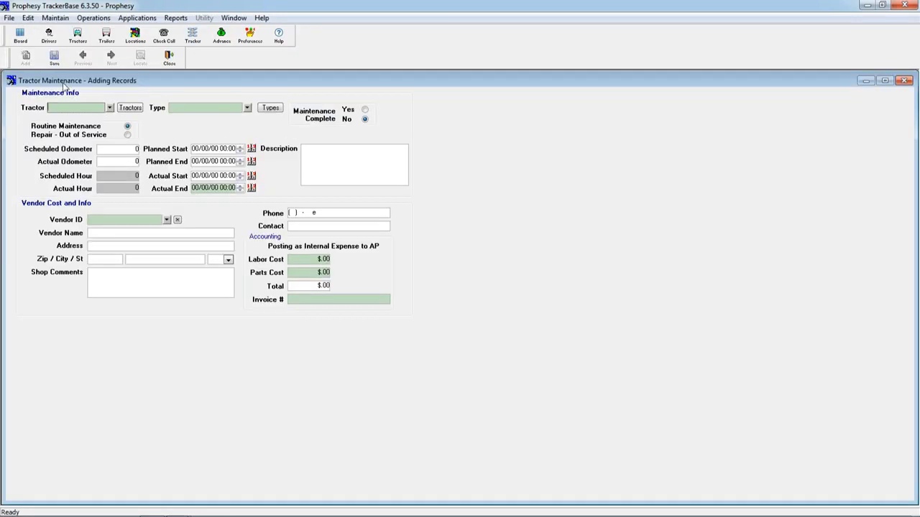
left_click(109, 108)
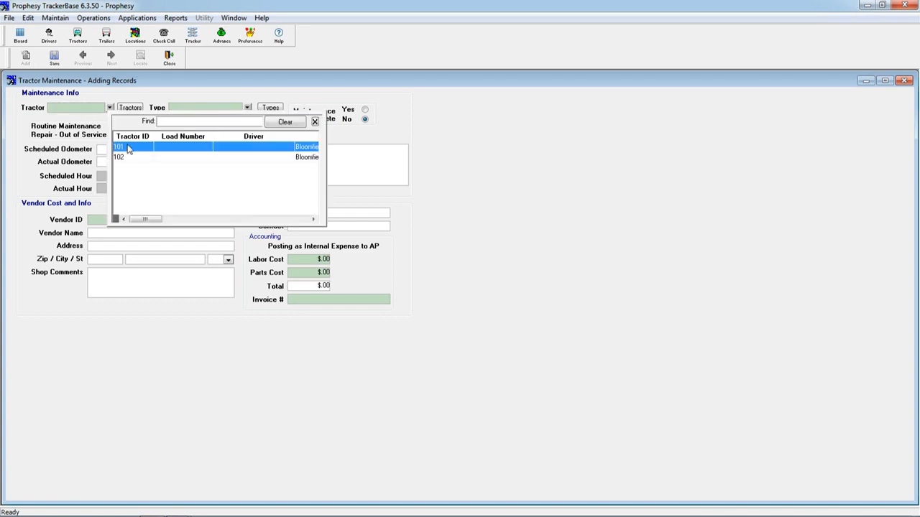
left_click(128, 148)
left_click(247, 108)
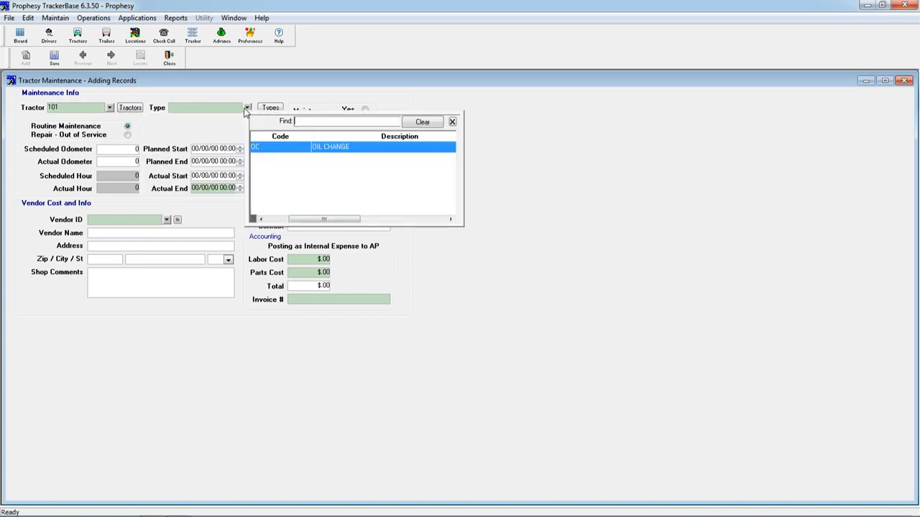
left_click(267, 153)
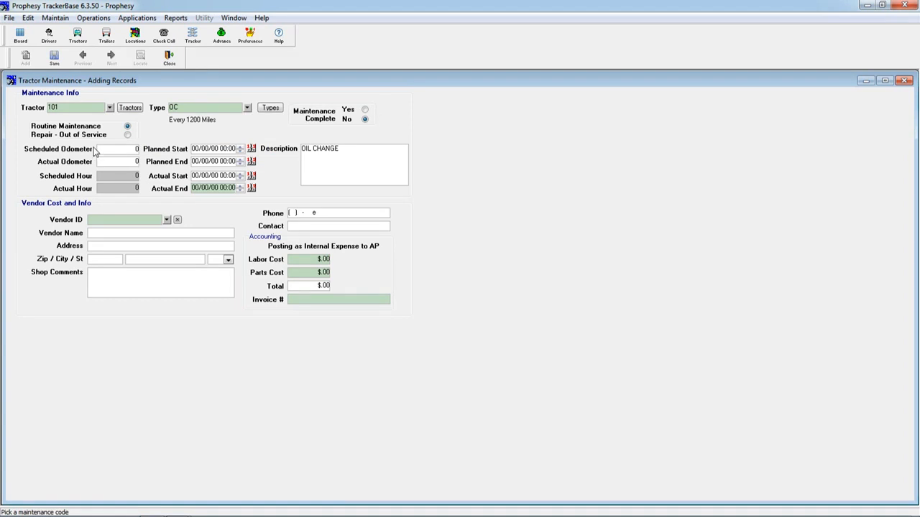
- Set the scheduled odometer to 1,200, save the maintenance record and close it
left_click(106, 148)
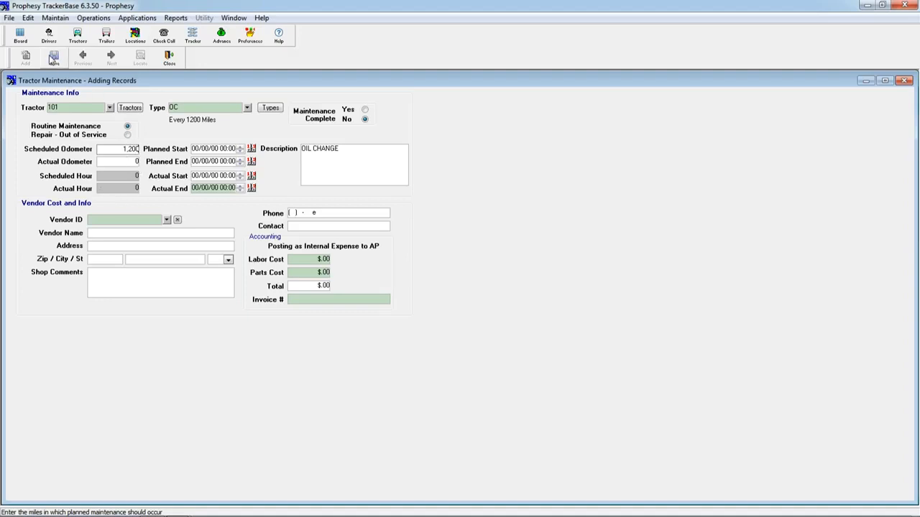
left_click(53, 59)
left_click(168, 57)
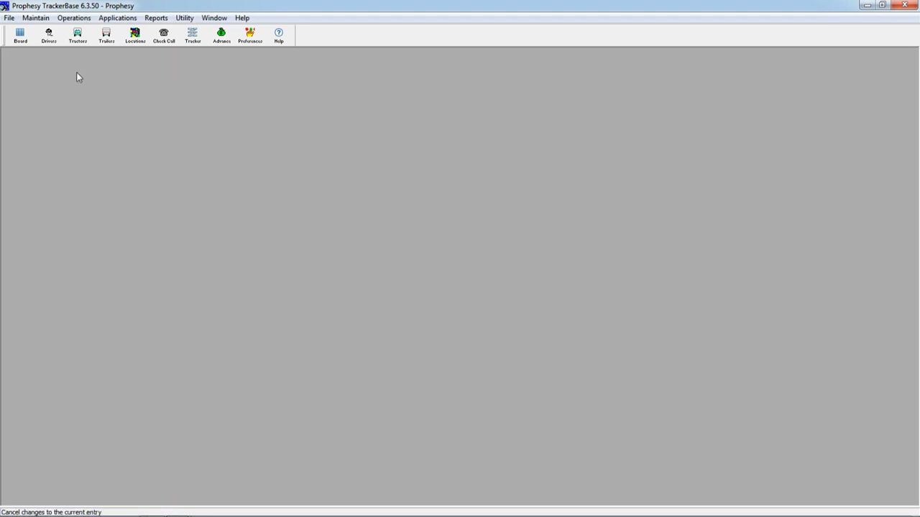
- View the equipment's Preventative Maintenance list on the Resource Board, and close the board
left_click(20, 36)
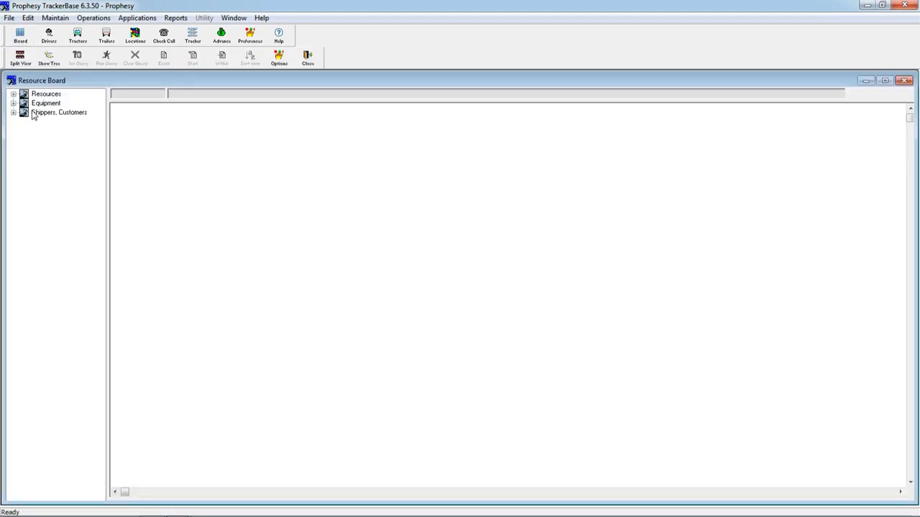
left_click(13, 113)
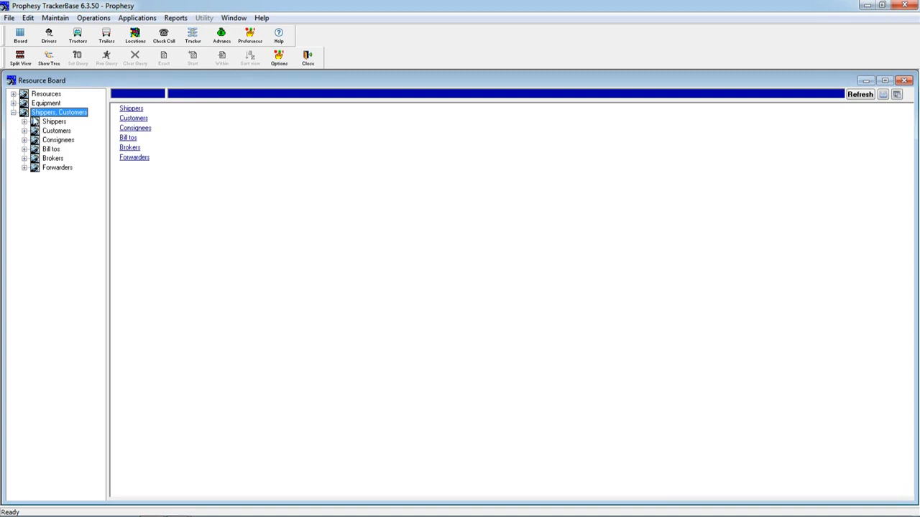
left_click(13, 102)
left_click(71, 130)
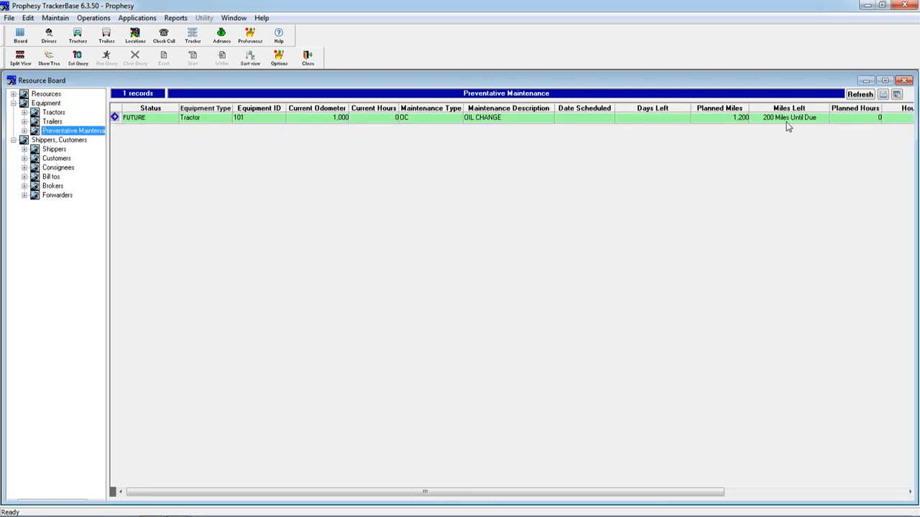
left_click(310, 63)
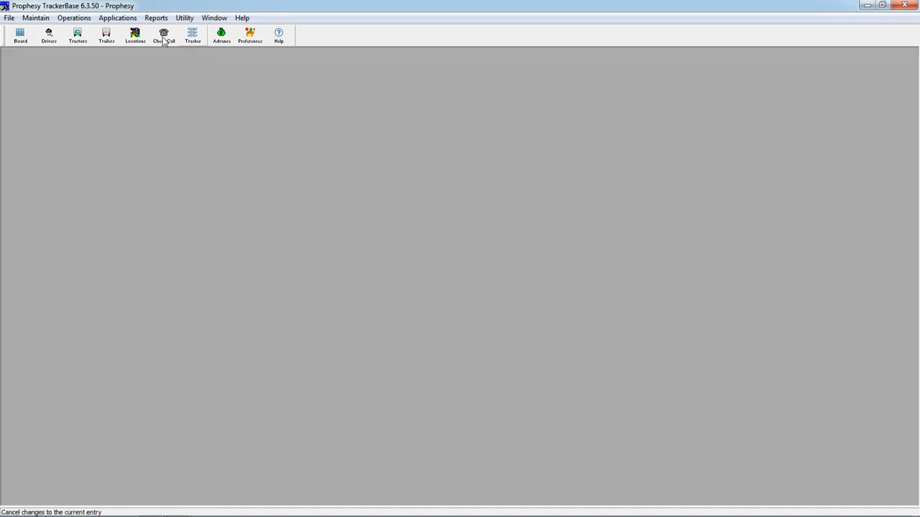
- Open the equipment Maintenance Log and show only scheduled maintenance
left_click(41, 19)
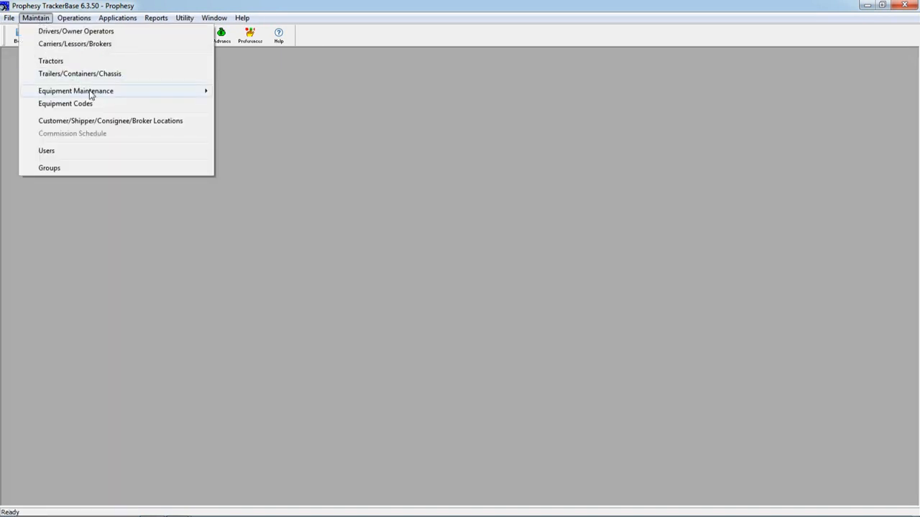
mouse_move(101, 94)
left_click(263, 97)
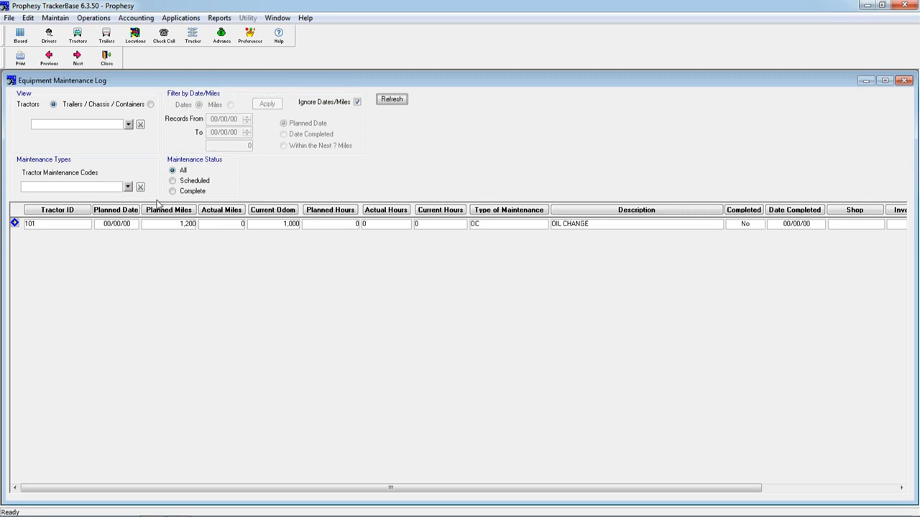
left_click(182, 184)
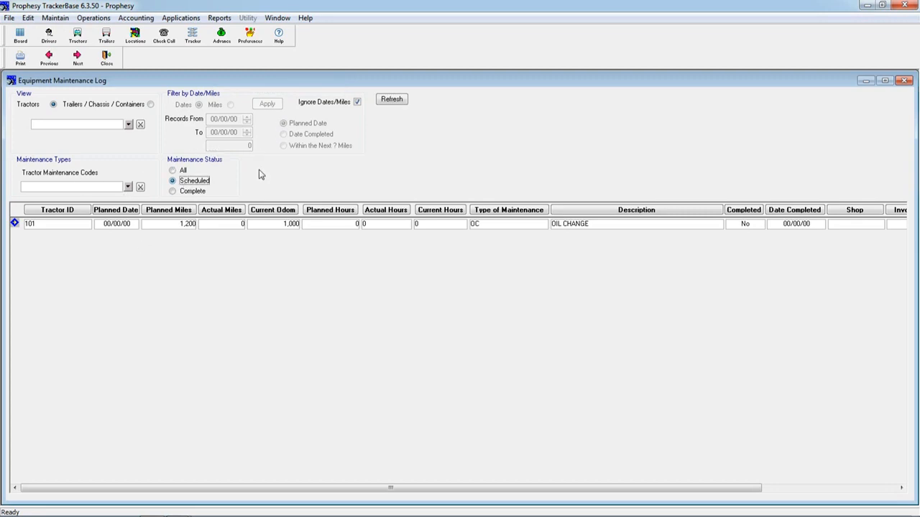
- Filter the maintenance log by miles to records due within the next 100 miles
left_click(357, 103)
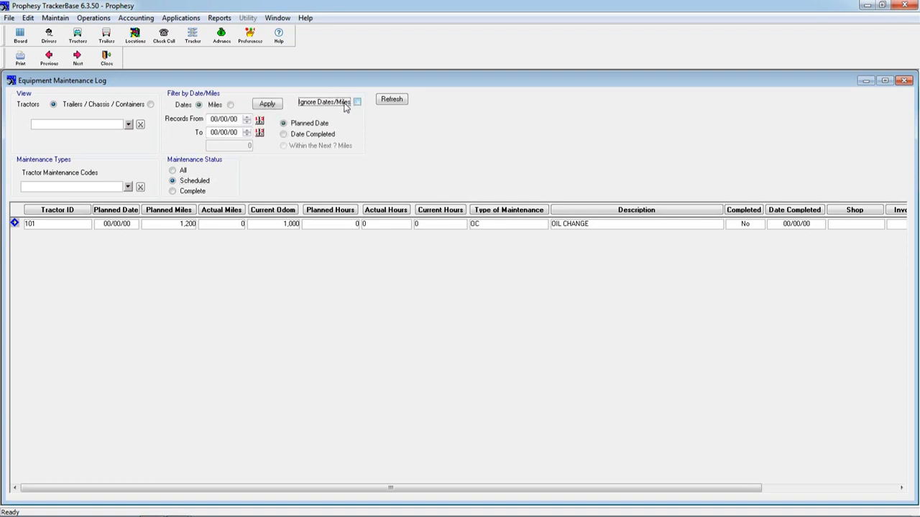
left_click(230, 105)
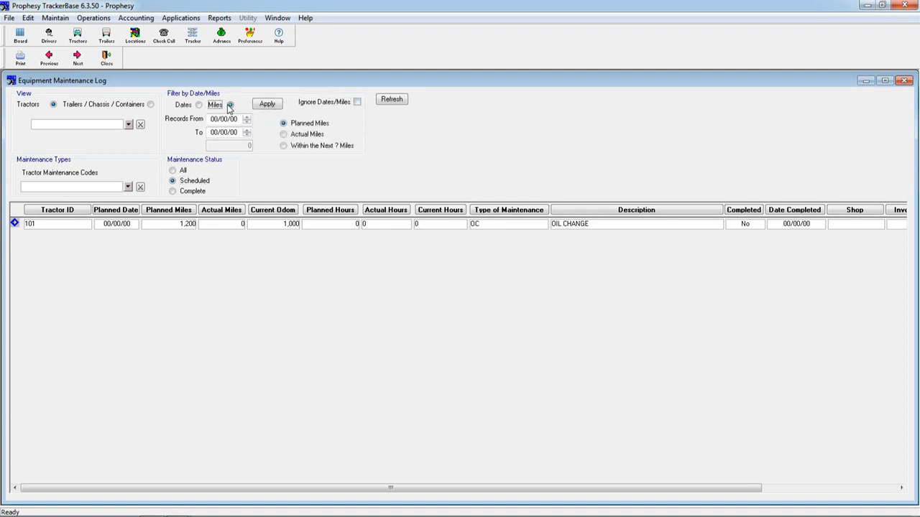
left_click(284, 146)
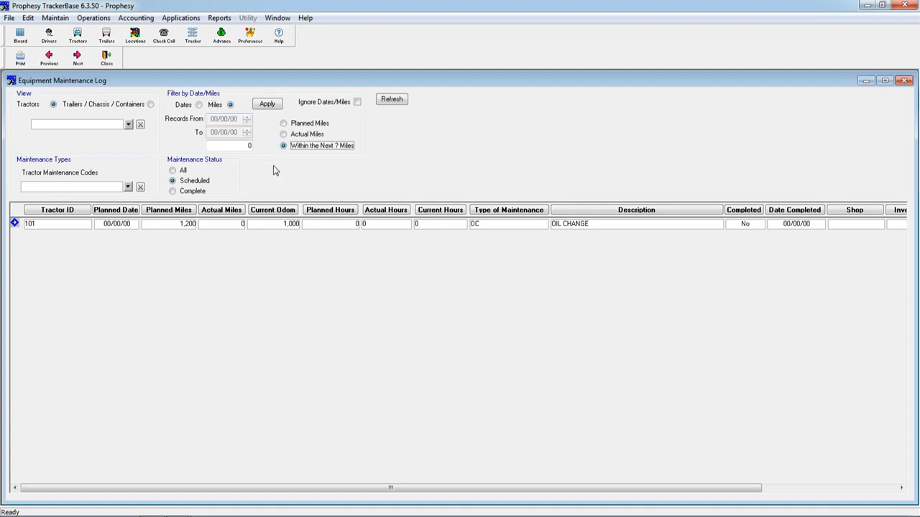
left_click(242, 145)
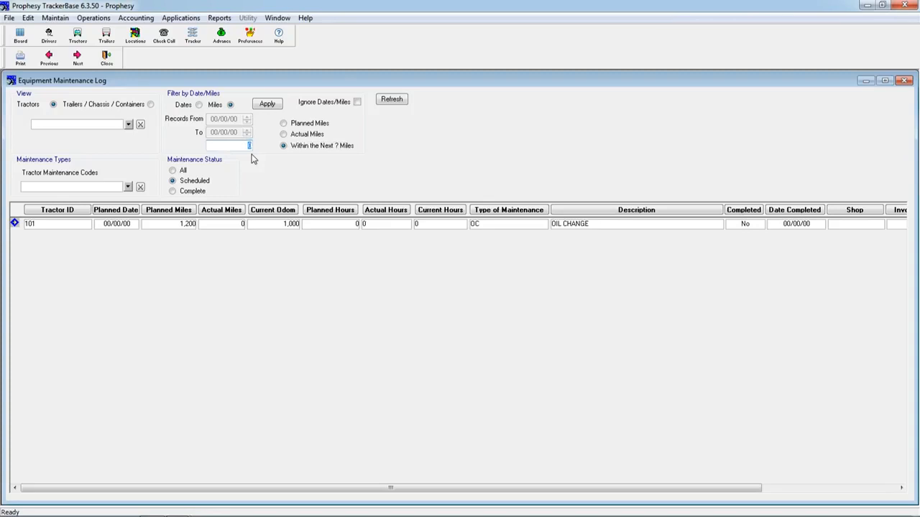
type("100")
left_click(273, 106)
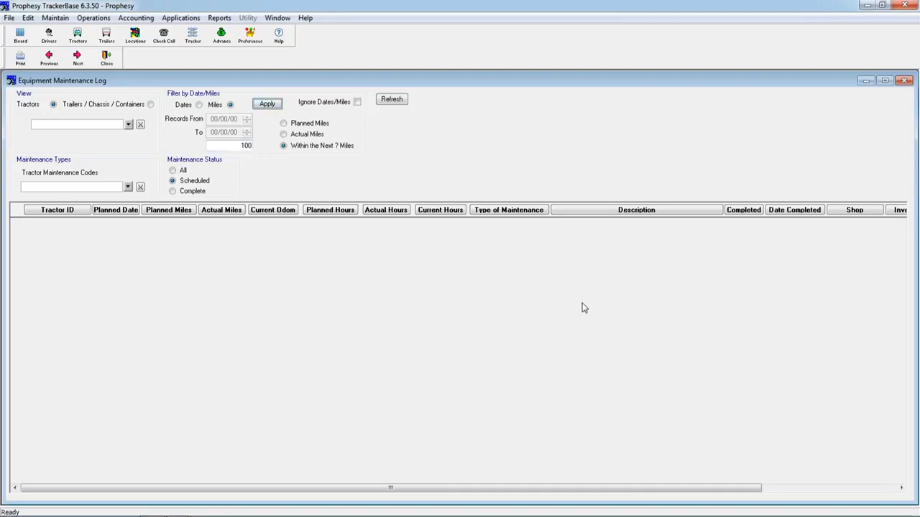
- Widen the log's mileage filter to records due within the next 300 miles
left_click(224, 149)
key("shift+End")
type("30")
left_click(276, 107)
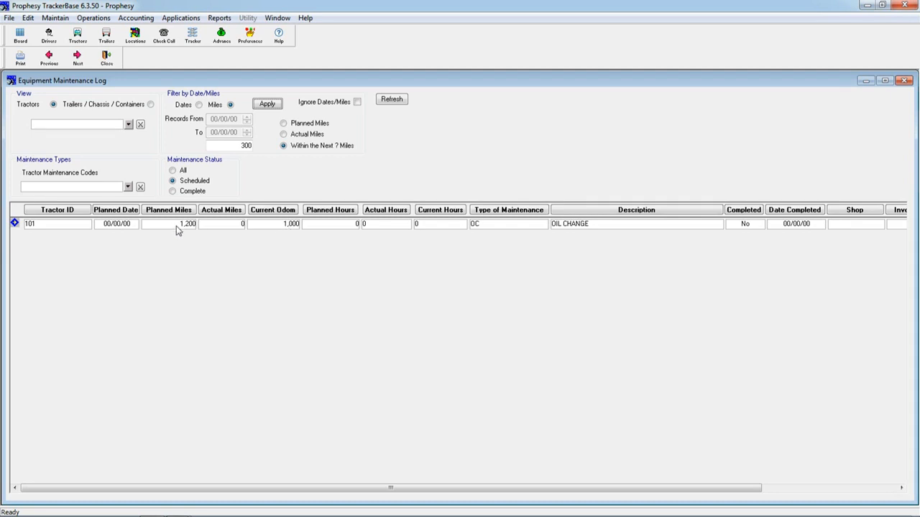
- Open tractor 101's oil change record and enter actual odometer 1,375 and actual end 04/16/14 13:56
double_click(219, 226)
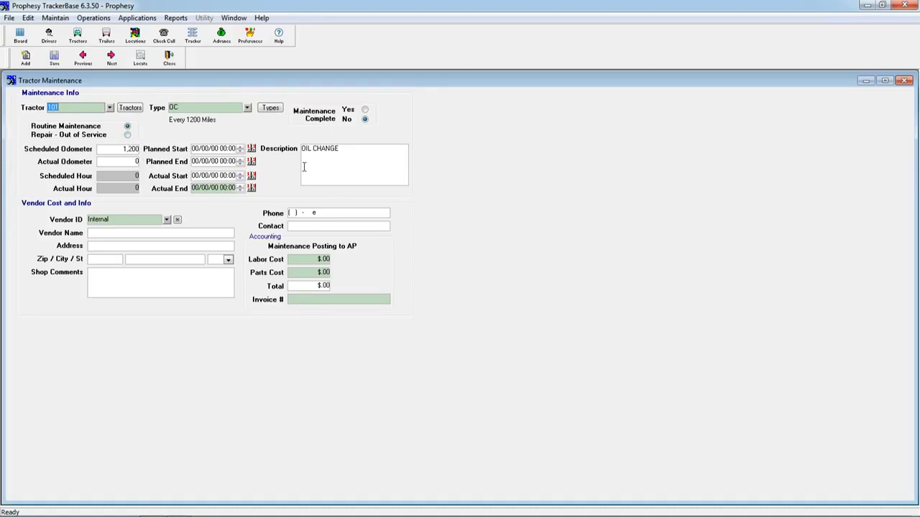
left_click(118, 163)
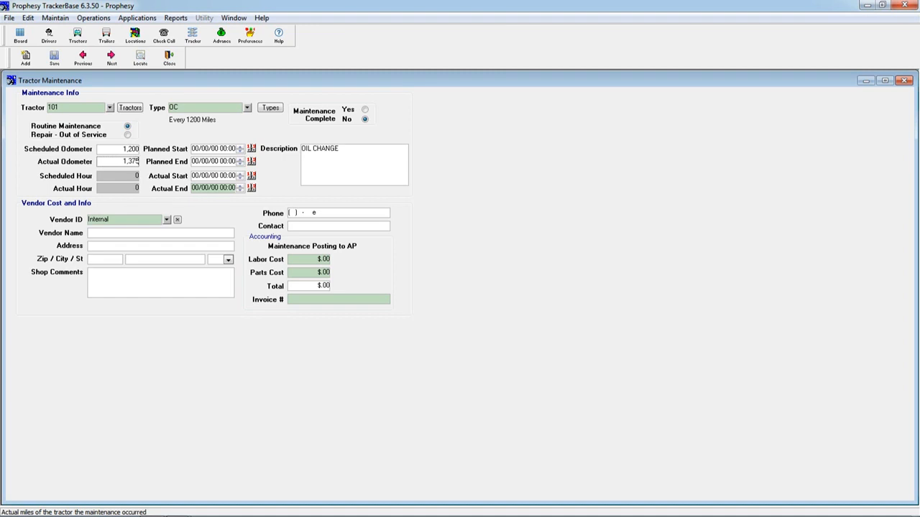
left_click(194, 188)
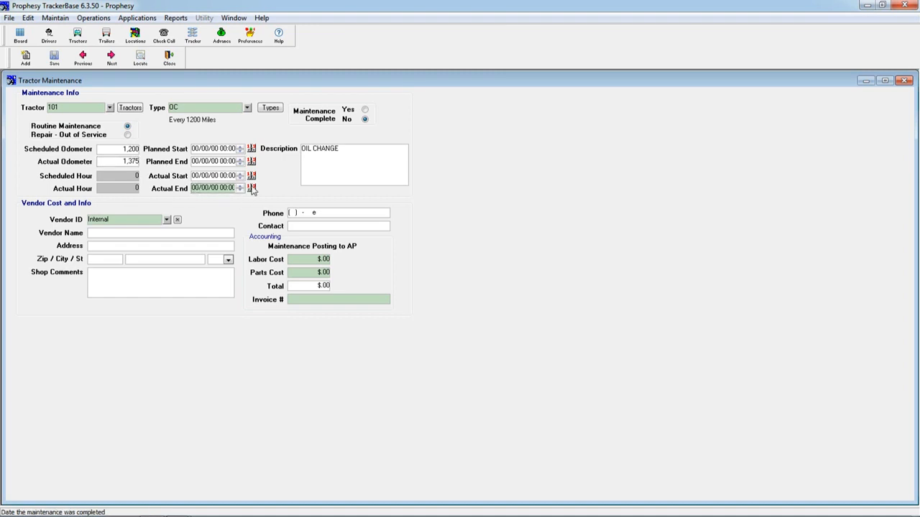
left_click(252, 187)
left_click(376, 199)
- Mark the oil change complete, accepting the current odometer update and the scheduling of the next oil change, and close the record
left_click(363, 112)
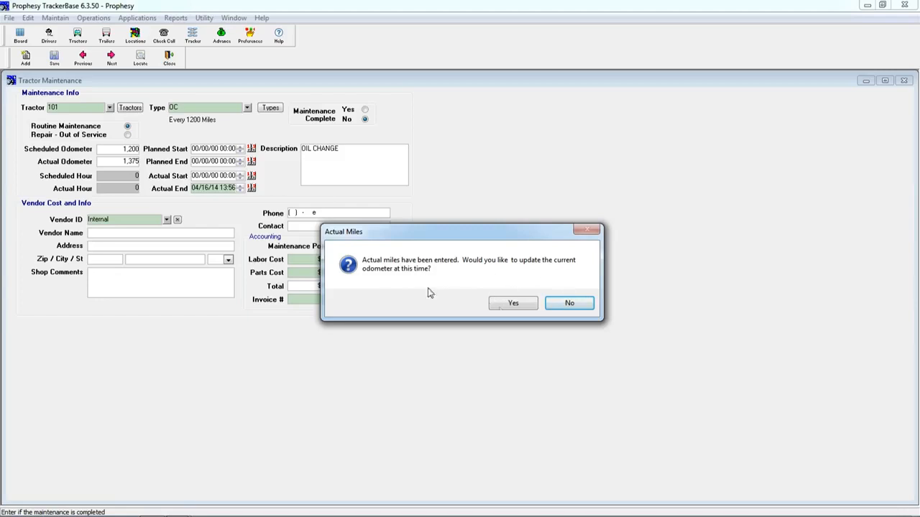
left_click(514, 305)
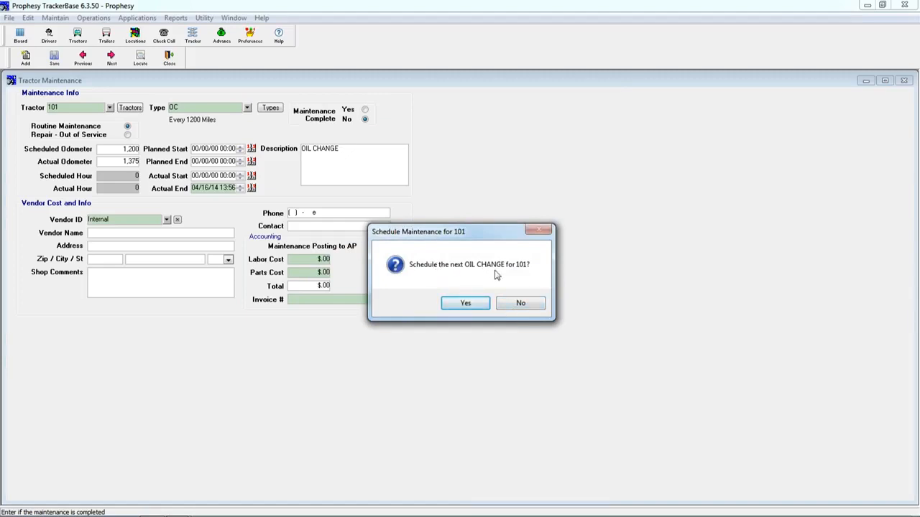
left_click(464, 305)
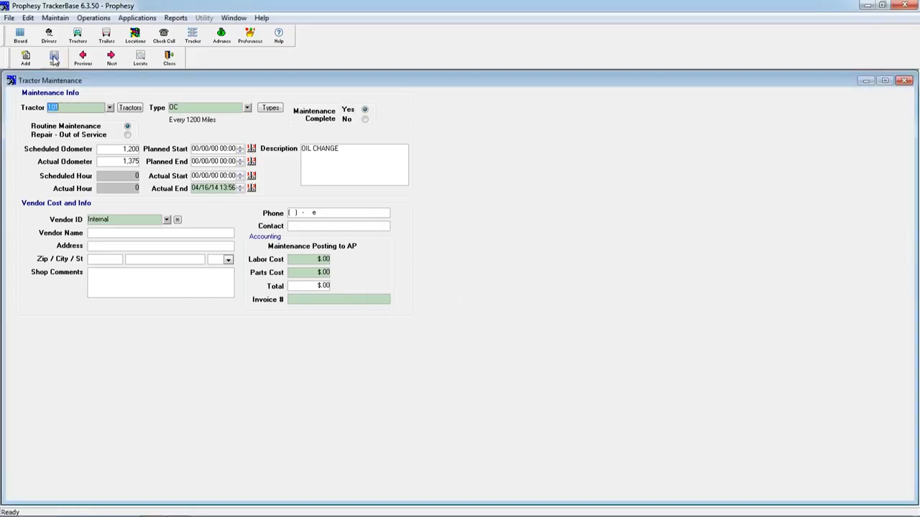
left_click(169, 60)
- Refresh the maintenance log and view its completed and scheduled records separately
left_click(392, 100)
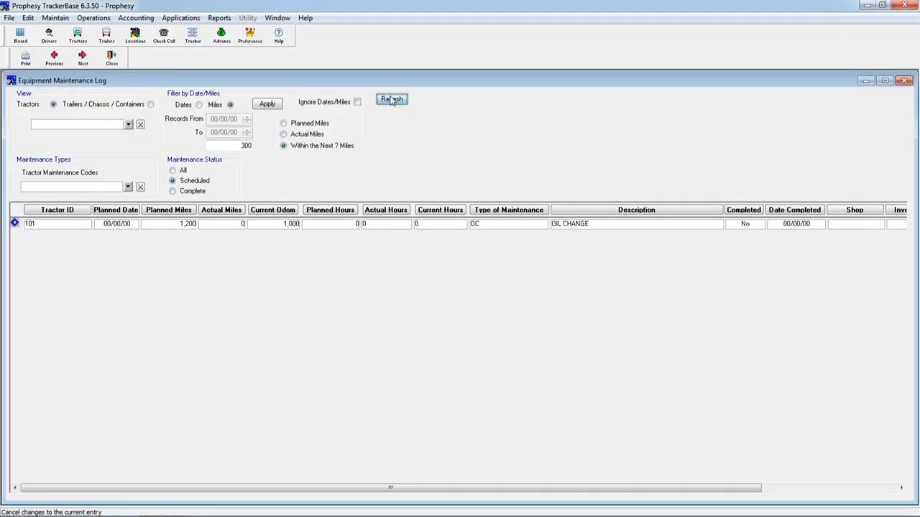
left_click(186, 193)
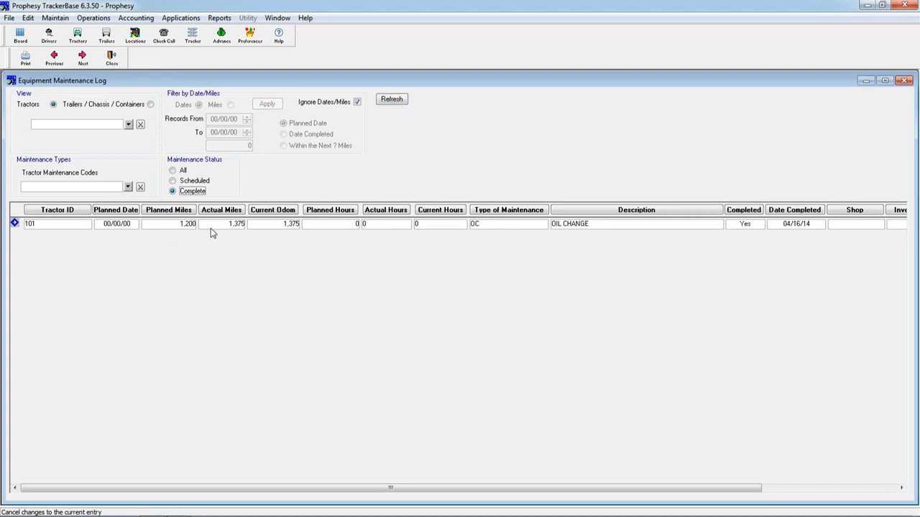
left_click(197, 182)
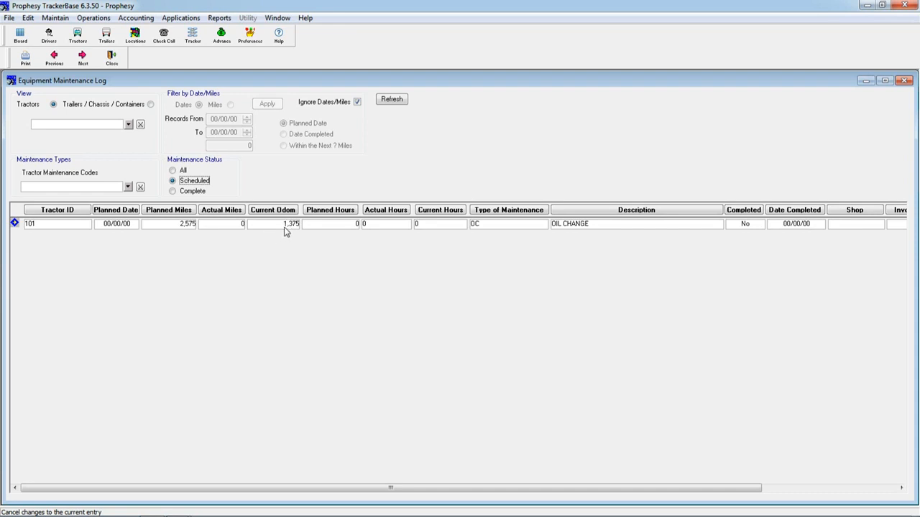
- Review the tractor maintenance codes, and close both the codes and the maintenance log
left_click(55, 18)
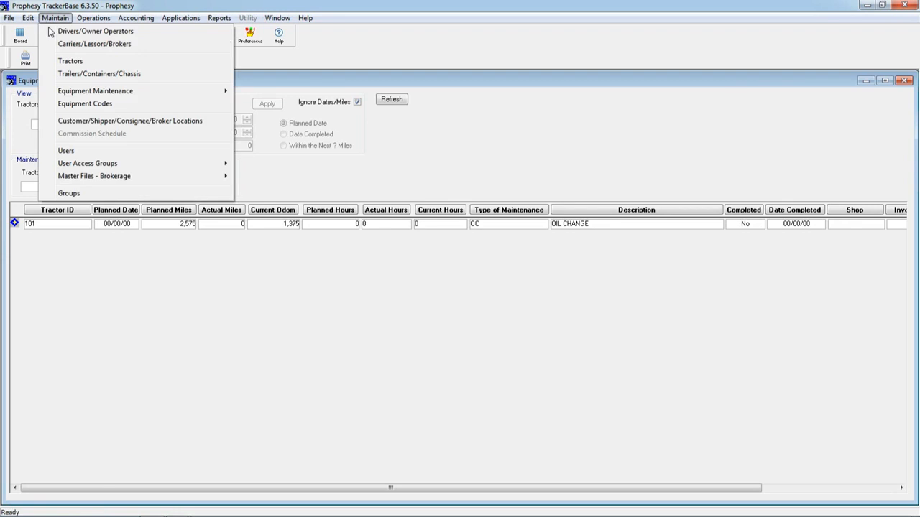
mouse_move(79, 92)
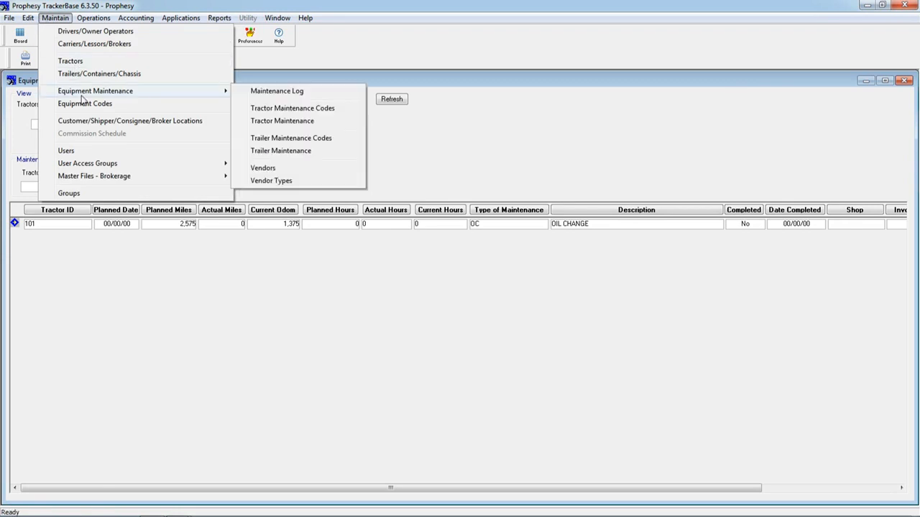
left_click(293, 109)
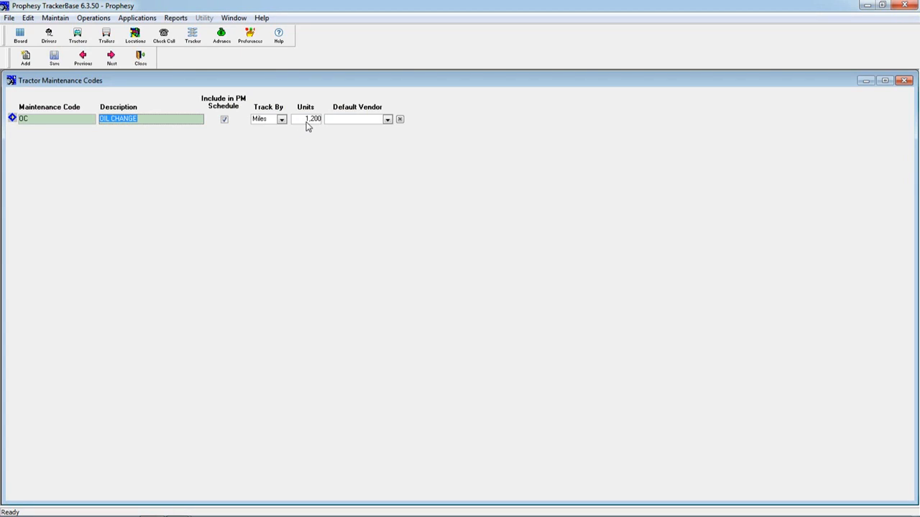
left_click(141, 62)
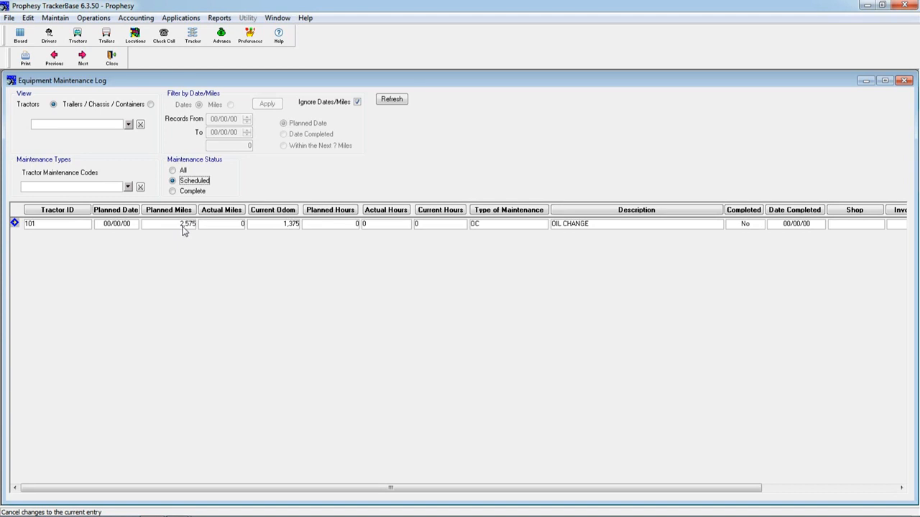
left_click(907, 82)
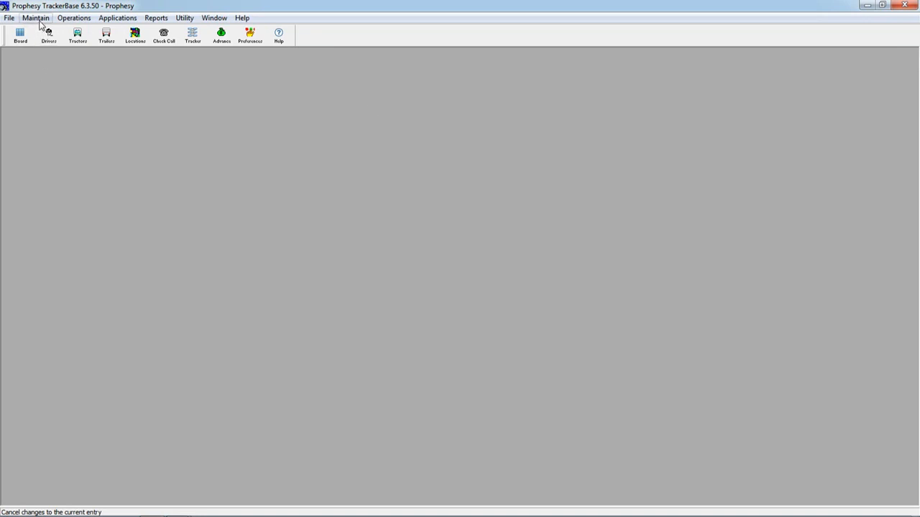
- Add and save a tractor maintenance code GENREPAIR described as GENERAL REPAIR, outside the PM schedule, and close the codes
left_click(36, 17)
mouse_move(76, 99)
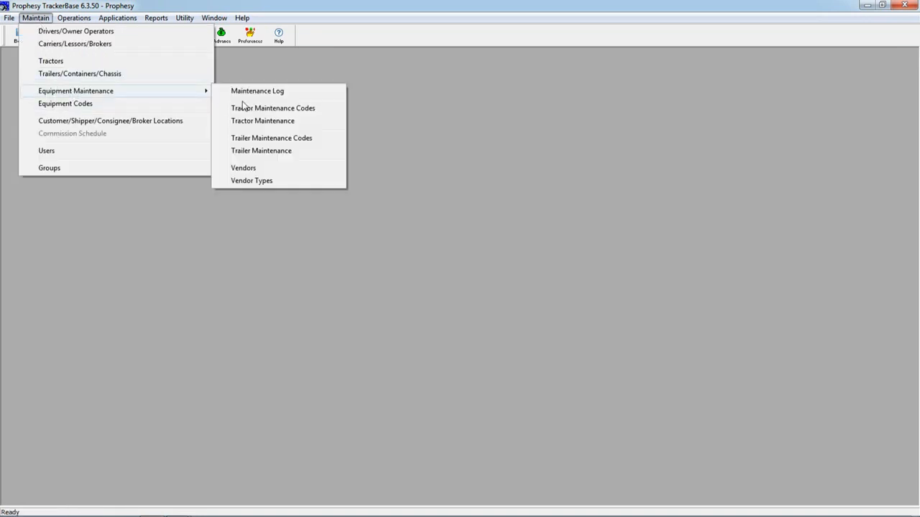
left_click(281, 109)
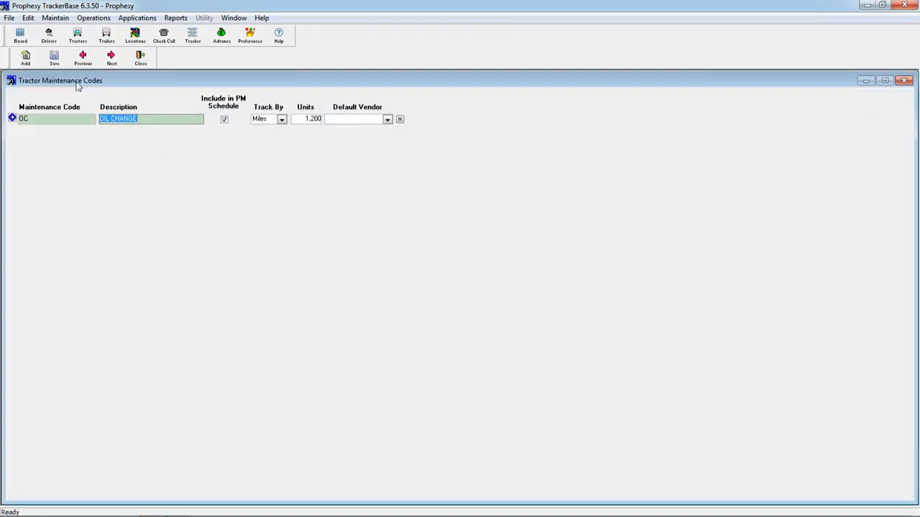
left_click(25, 57)
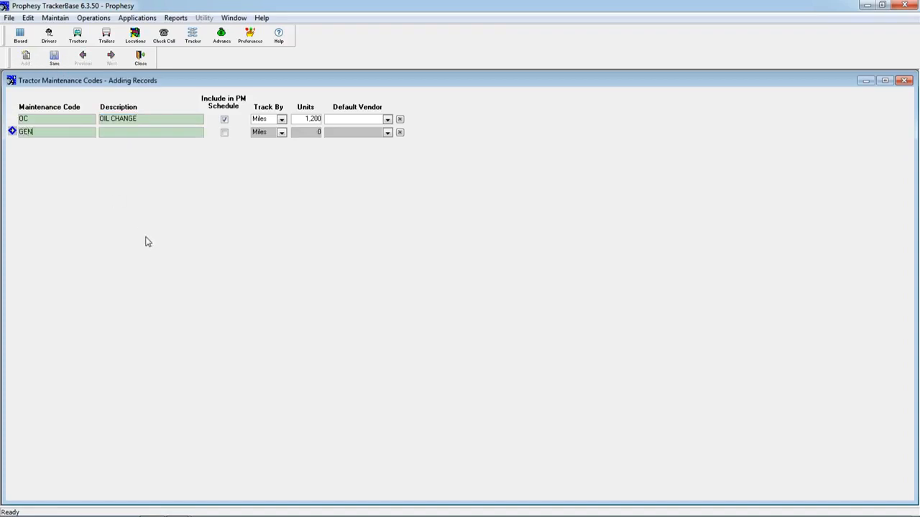
key("Tab")
type("GENERAL REPAIR")
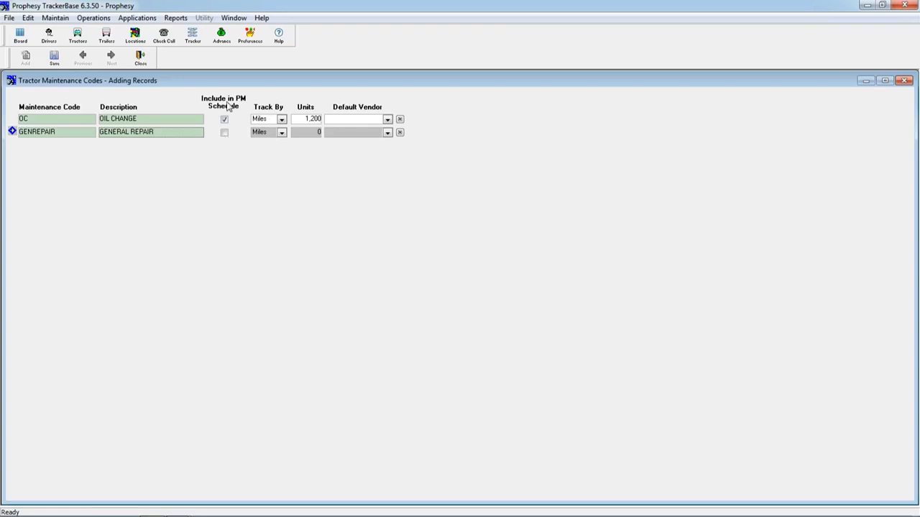
left_click(54, 61)
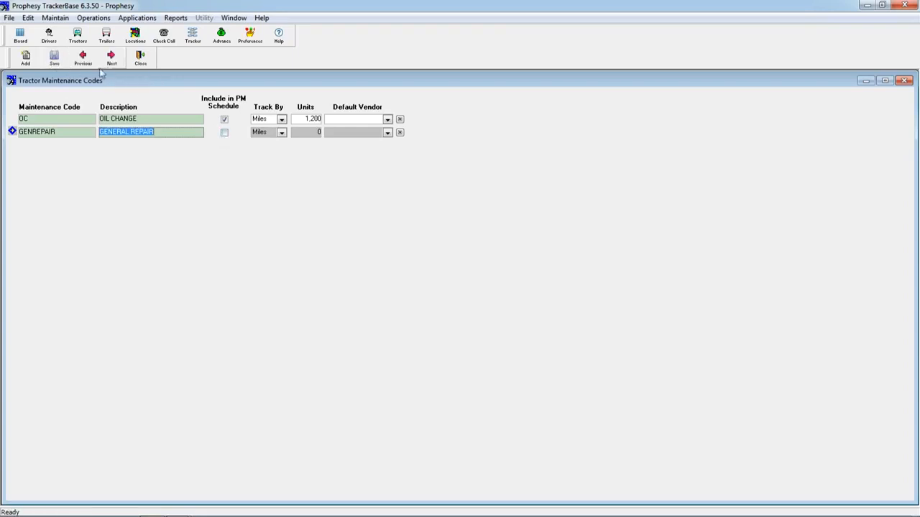
left_click(138, 62)
left_click(35, 17)
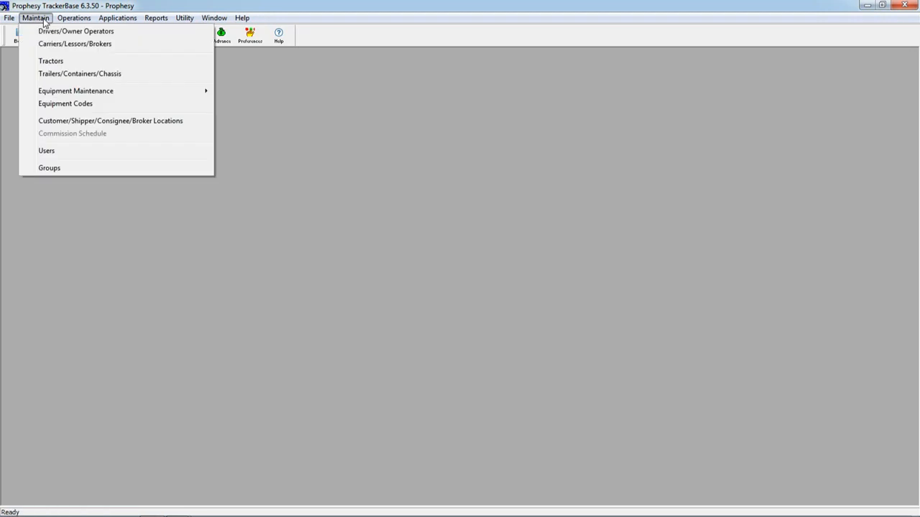
left_click(56, 63)
left_click(89, 46)
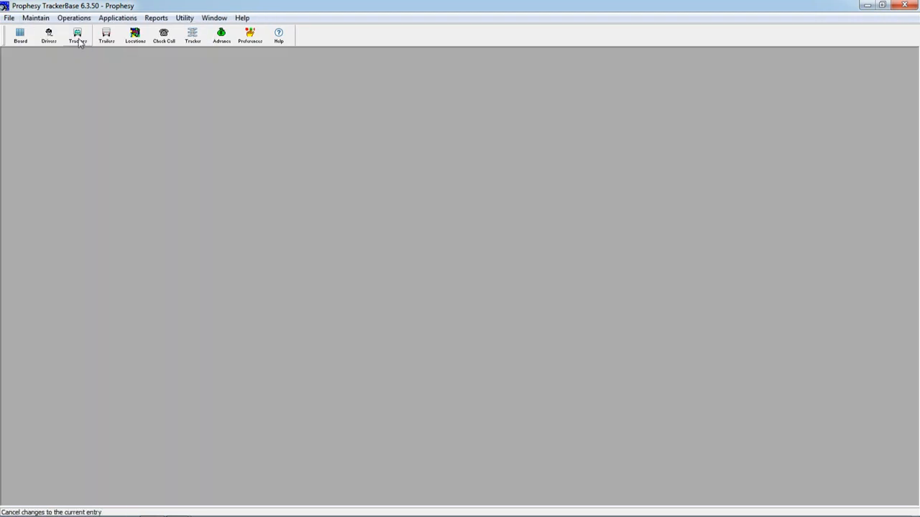
- Start a new tractor maintenance record for tractor 101 with the maintenance type GENREPAIR
left_click(37, 19)
mouse_move(77, 94)
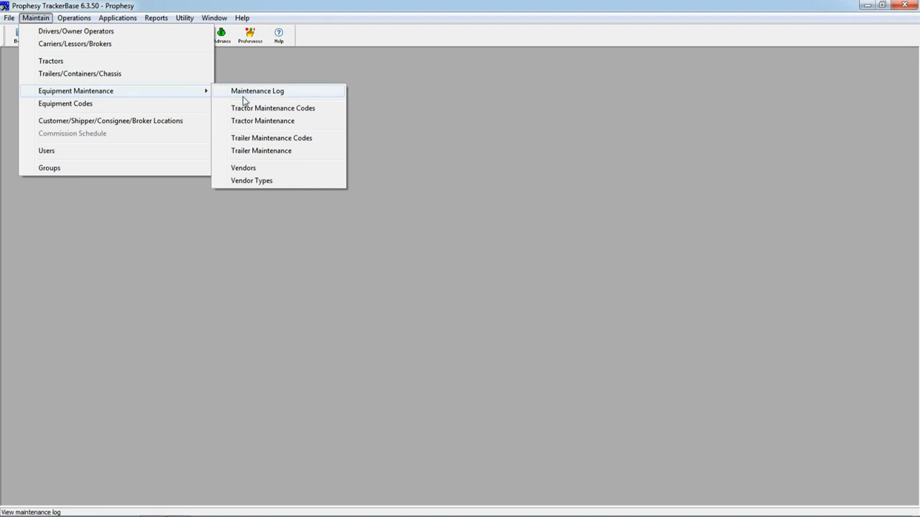
left_click(250, 122)
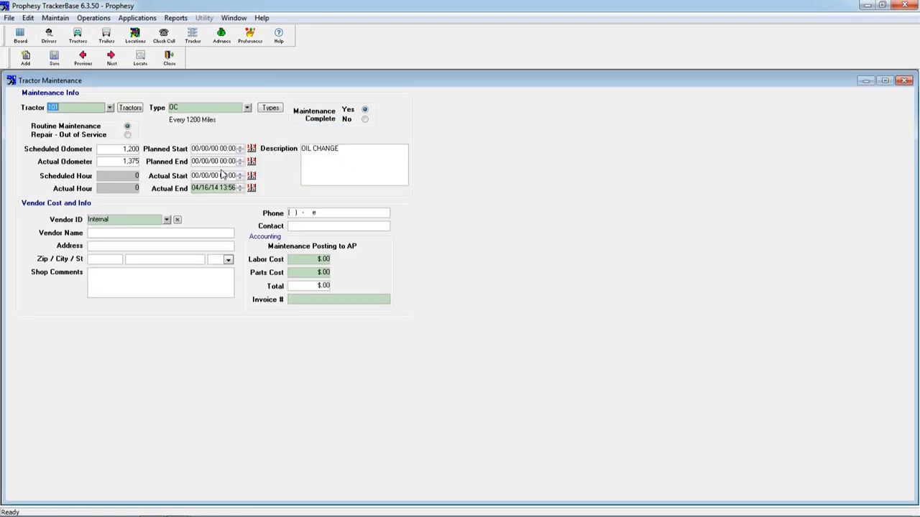
left_click(26, 58)
left_click(110, 108)
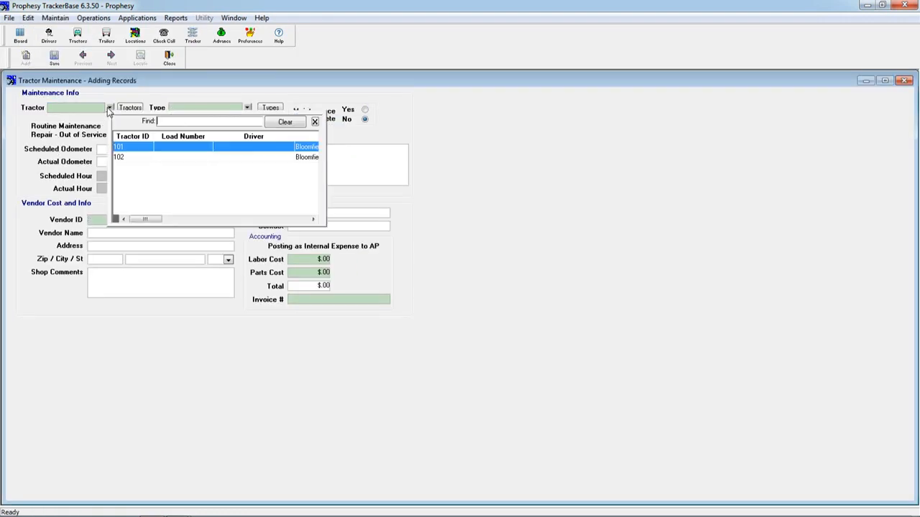
left_click(131, 150)
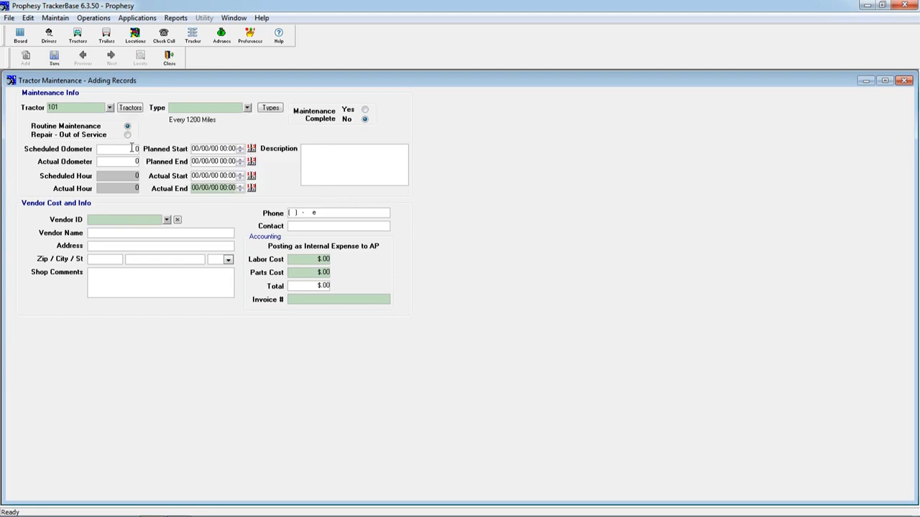
left_click(246, 108)
left_click(260, 147)
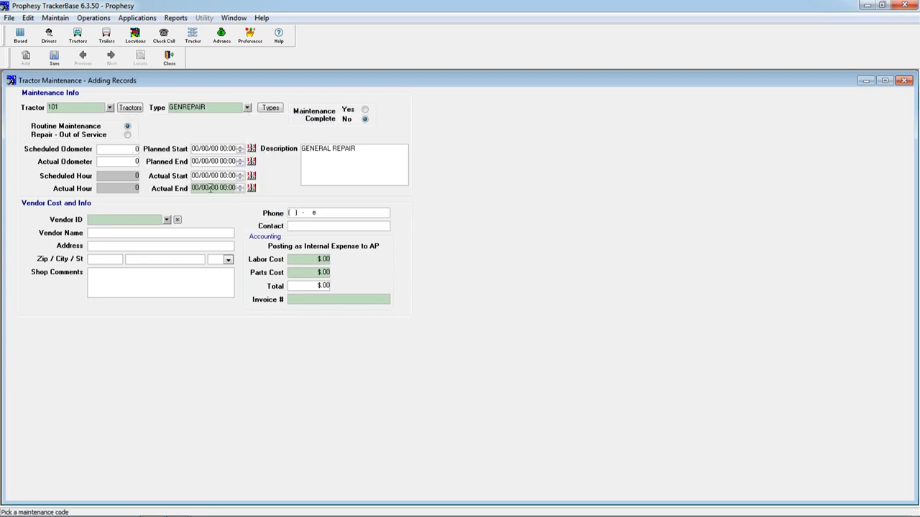
- Set the repair's actual end to 04/16/14 13:58 and check the vendor list without choosing a vendor
left_click(195, 188)
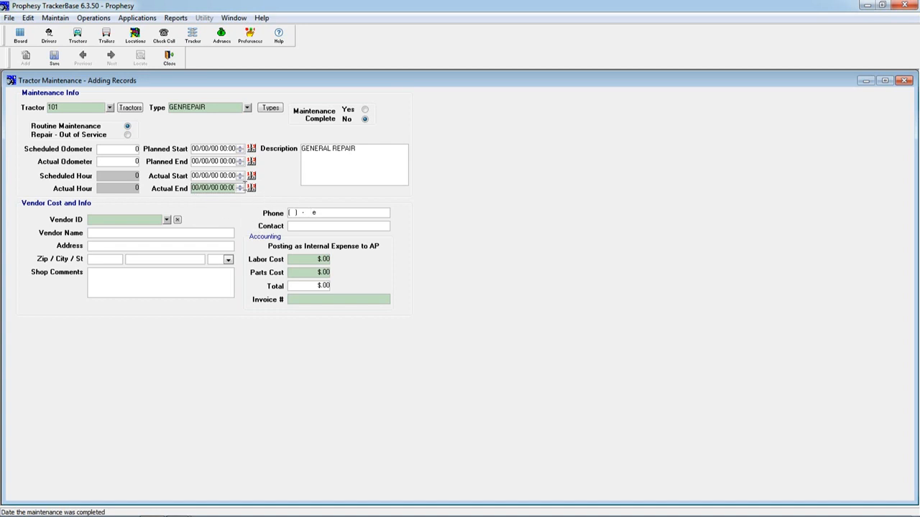
left_click(252, 189)
left_click(376, 198)
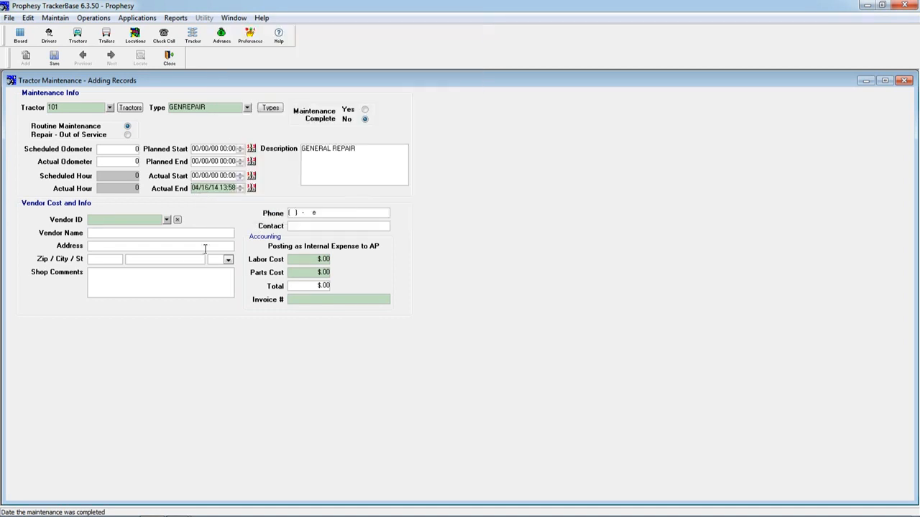
left_click(166, 221)
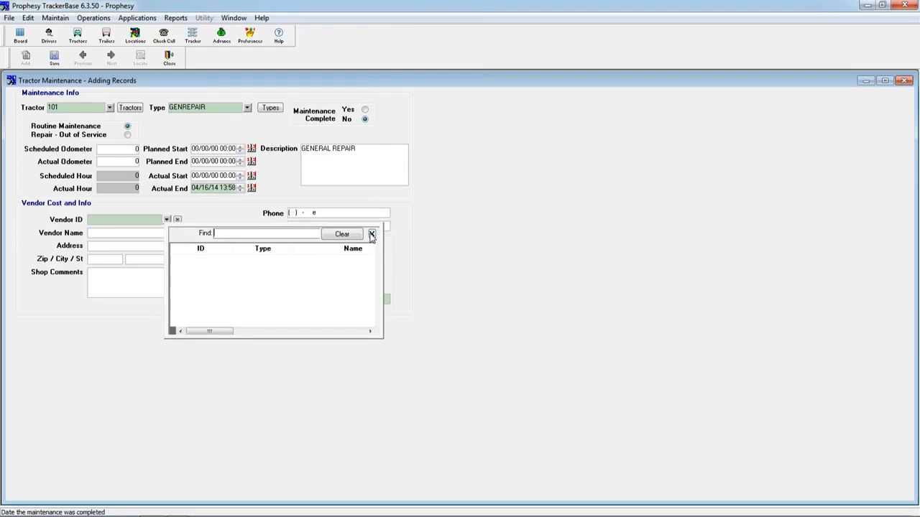
left_click(371, 235)
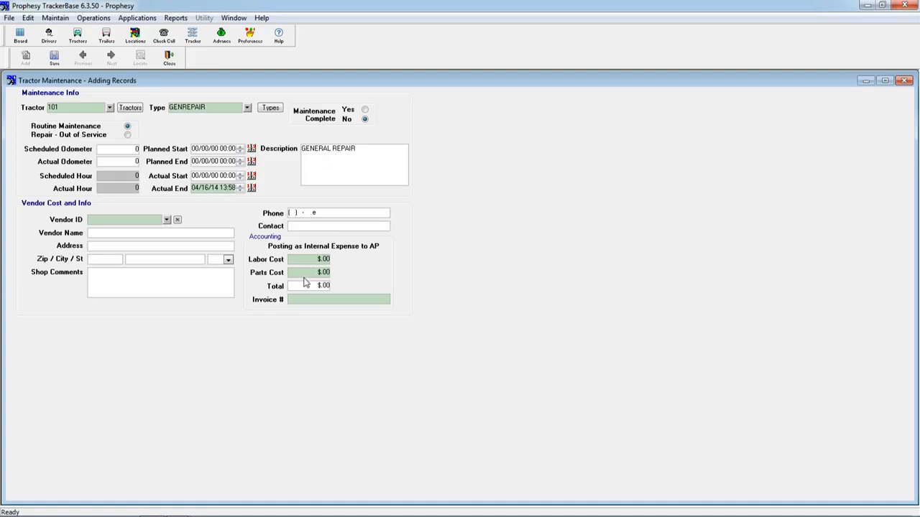
- Enter a labor cost of $100.00, a parts cost of $83.00 and invoice number 1 for the repair
left_click(302, 300)
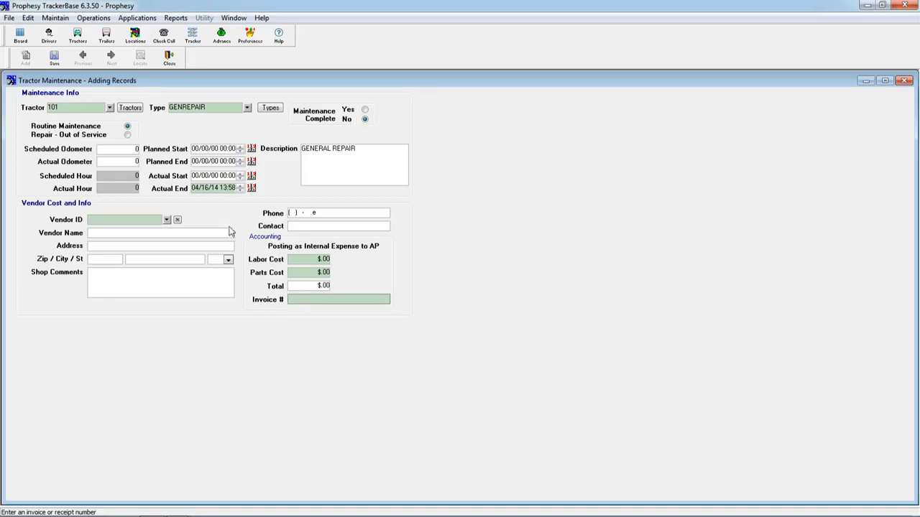
left_click(303, 261)
type("100")
key("Tab")
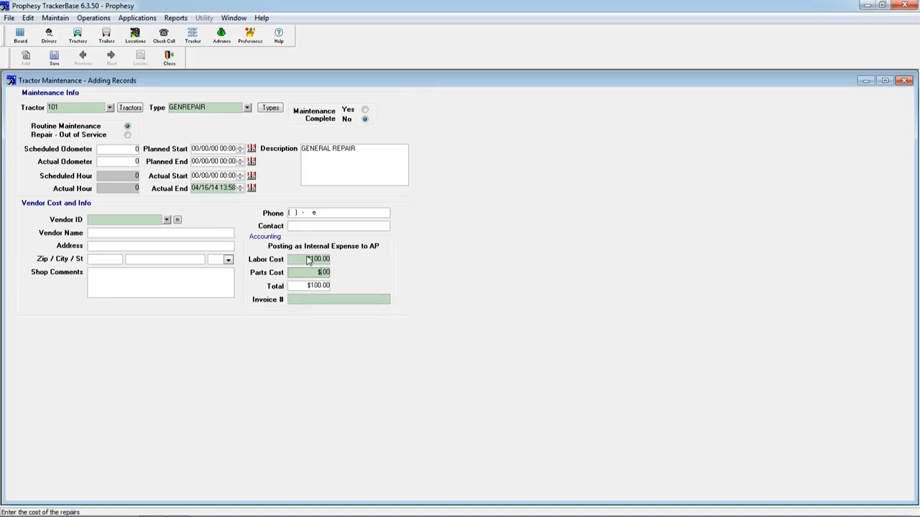
type("83")
key("Tab")
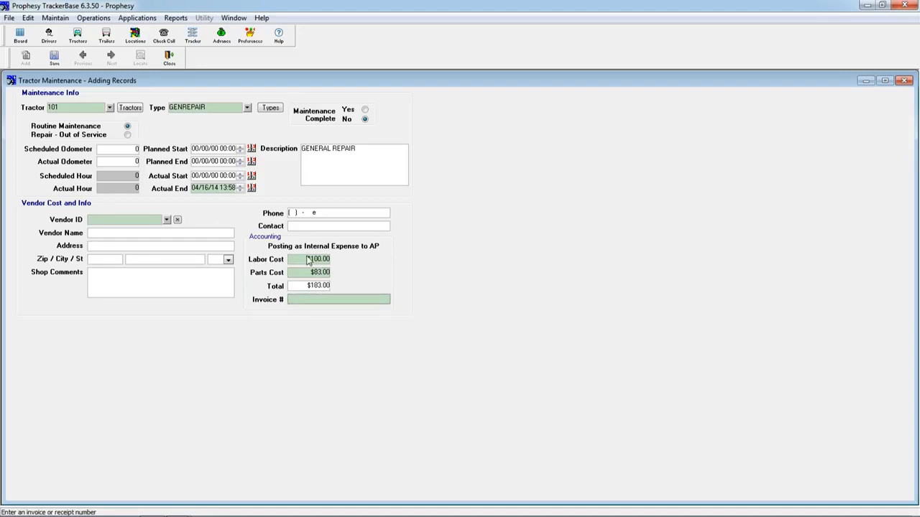
type("1")
- Mark the general repair as complete, save the maintenance record and close it
left_click(348, 111)
left_click(50, 60)
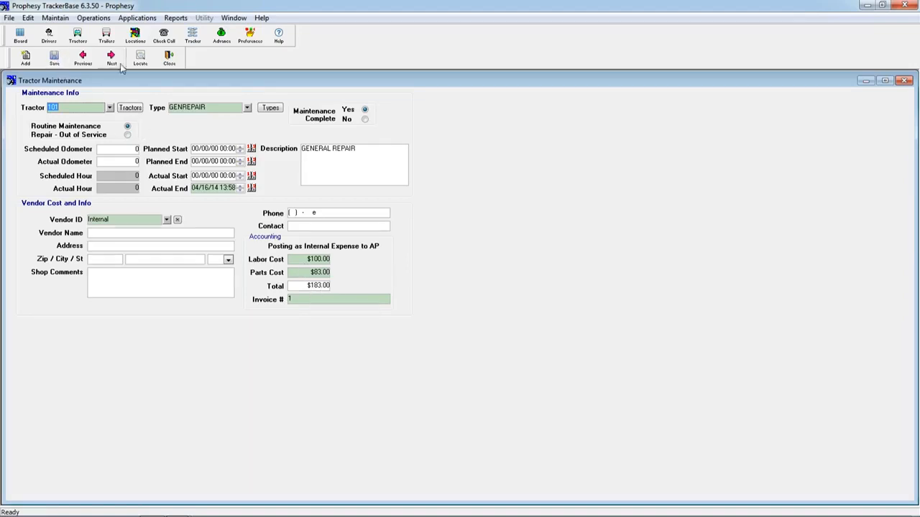
left_click(169, 59)
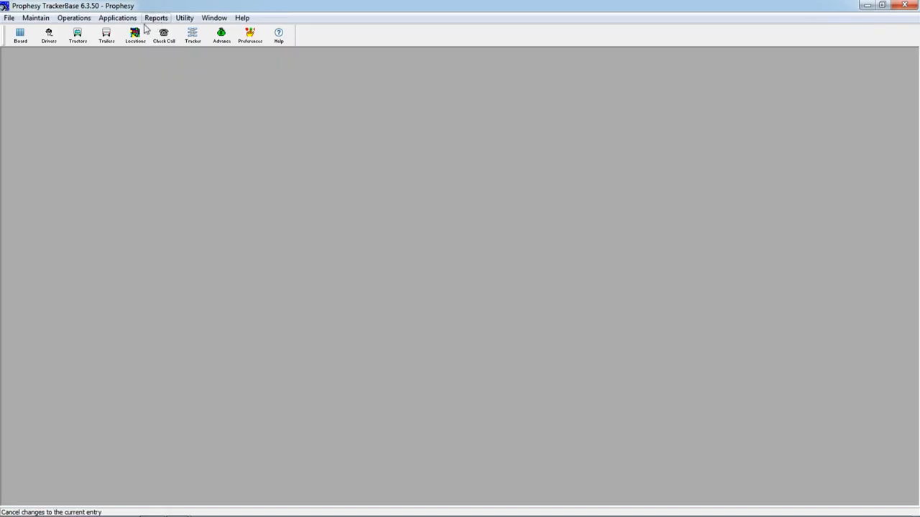